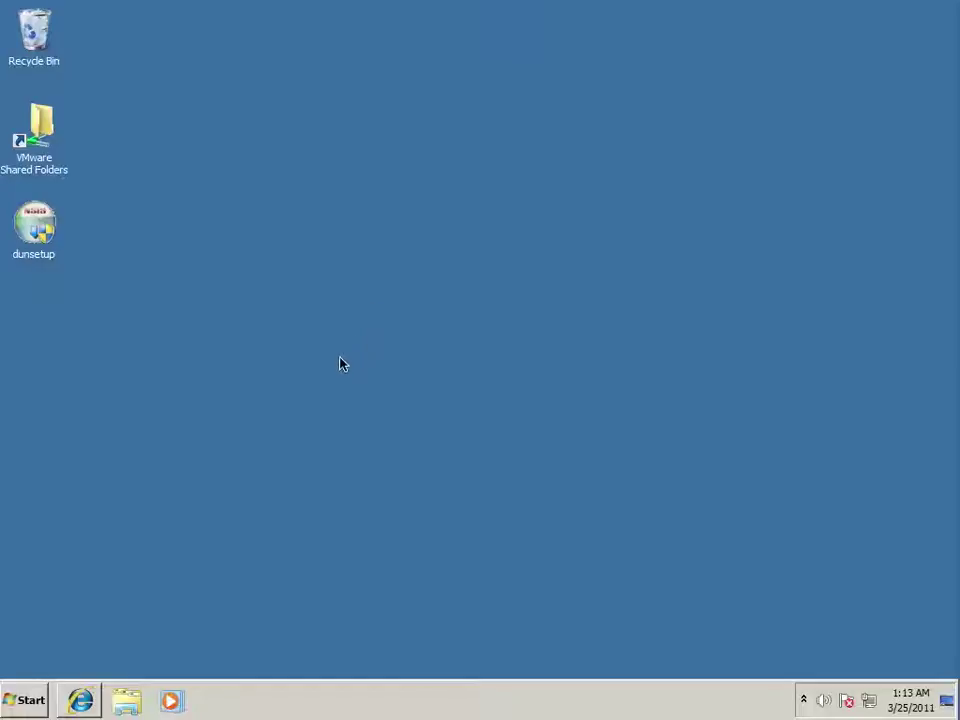
Restore Internet Explorer and go to the GMN page's Device Drivers for Satellite Phones section
mouse_move(92, 700)
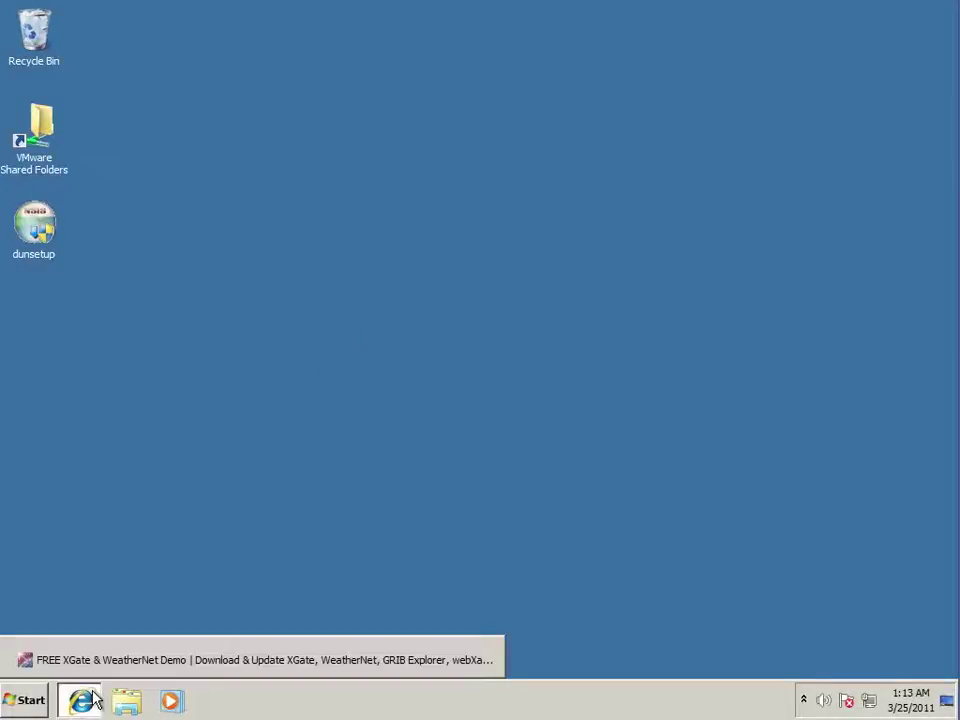
click(150, 659)
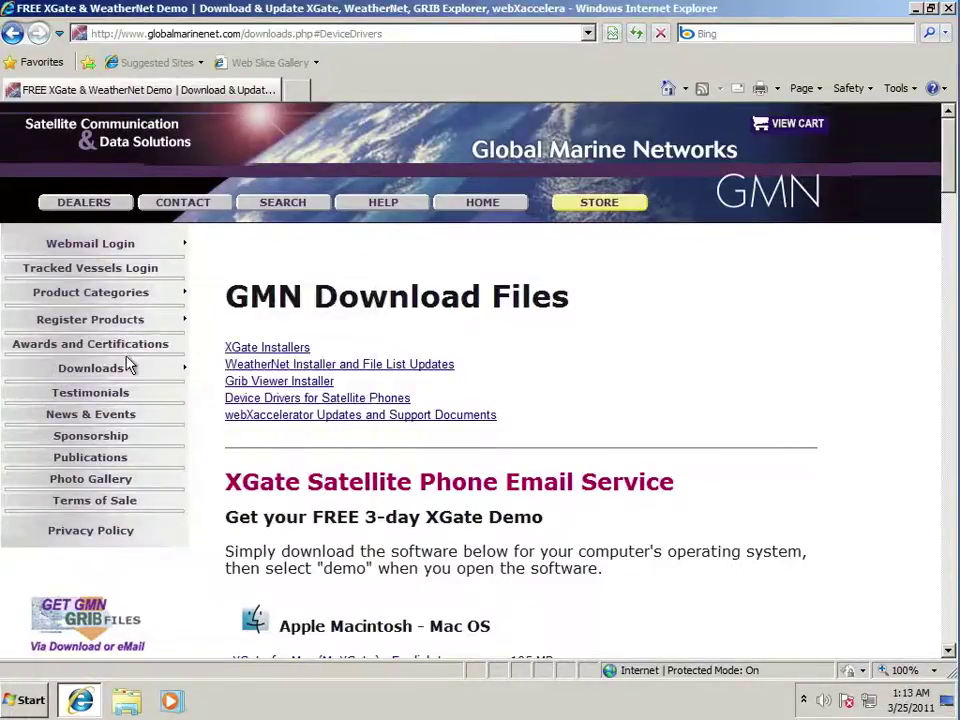
mouse_move(128, 370)
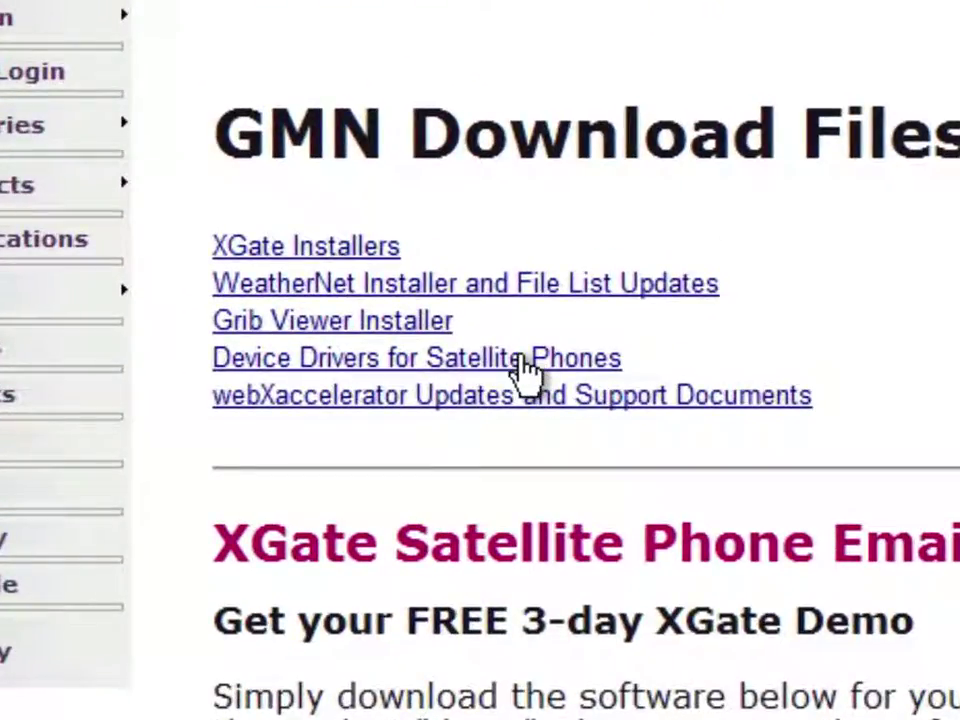
click(523, 370)
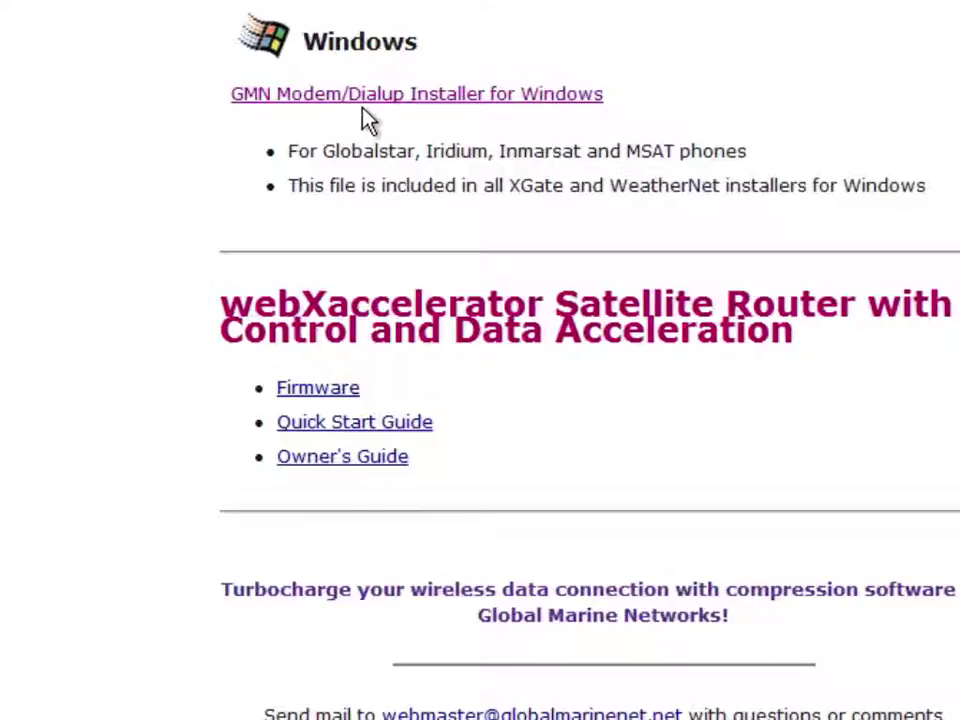
click(371, 100)
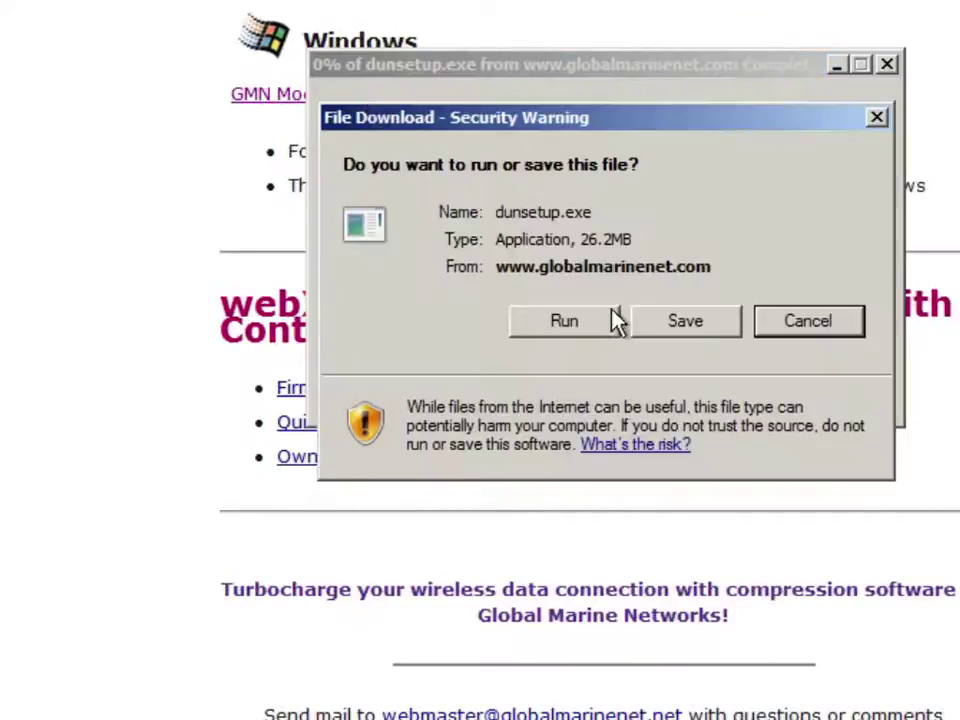
click(706, 328)
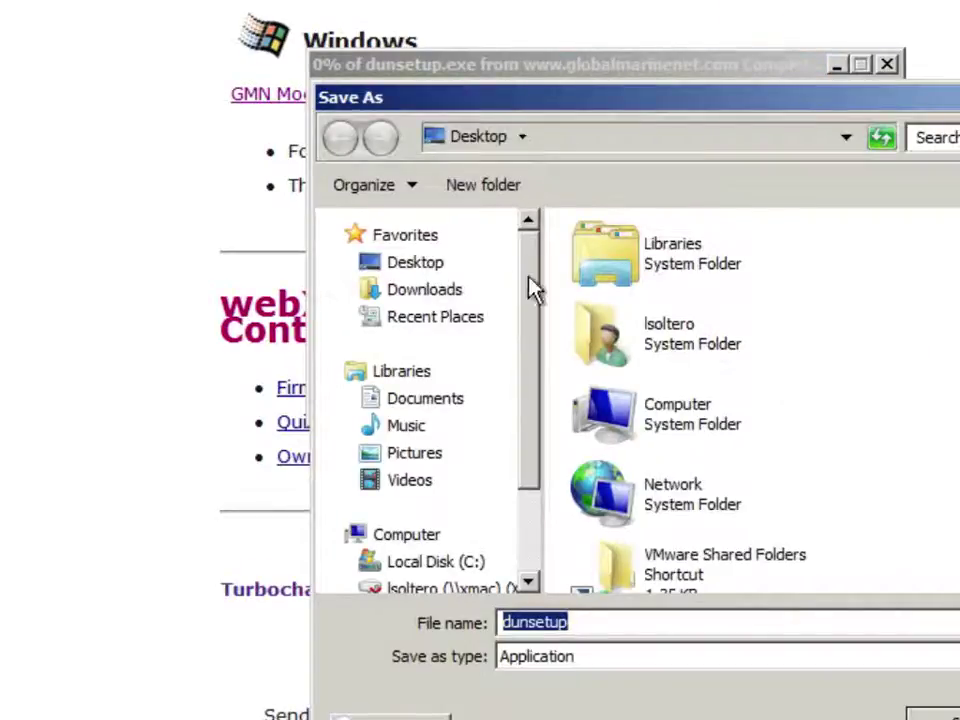
click(437, 268)
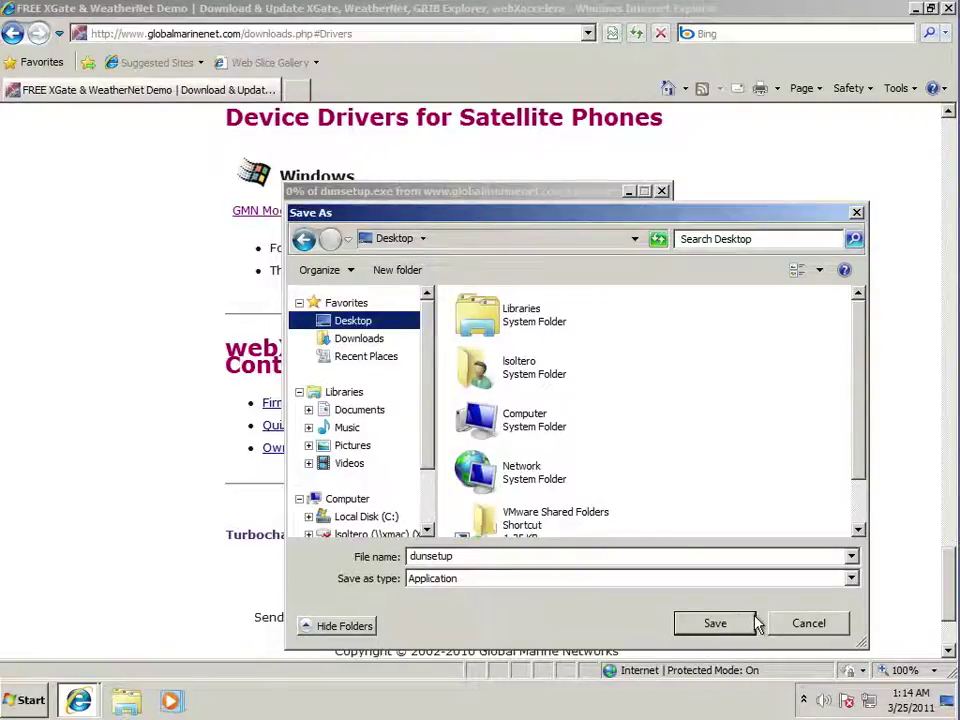
click(789, 628)
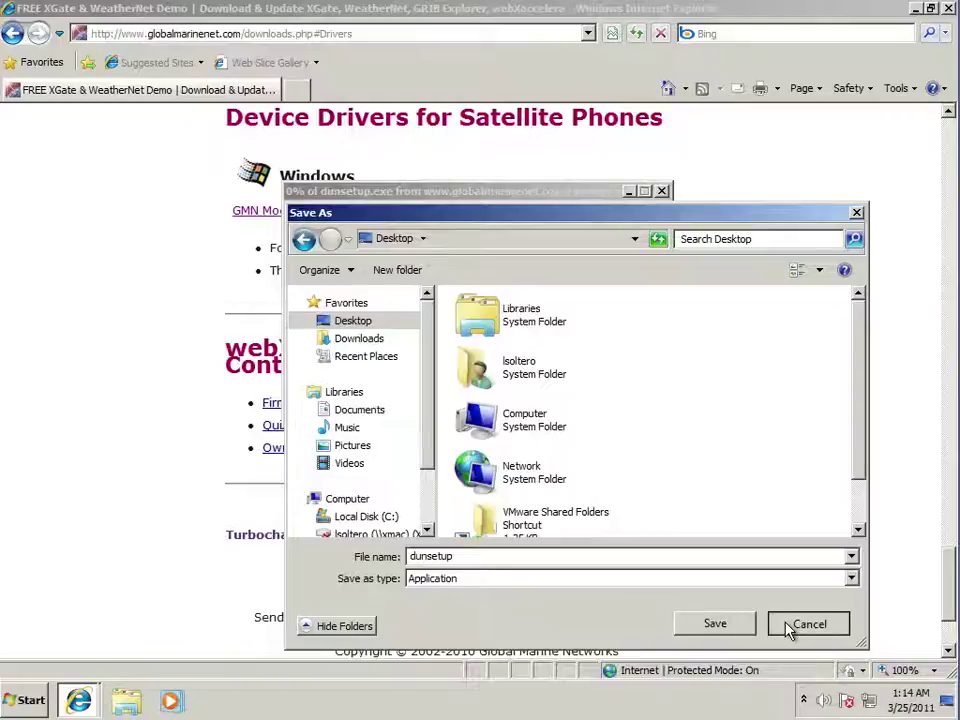
click(789, 628)
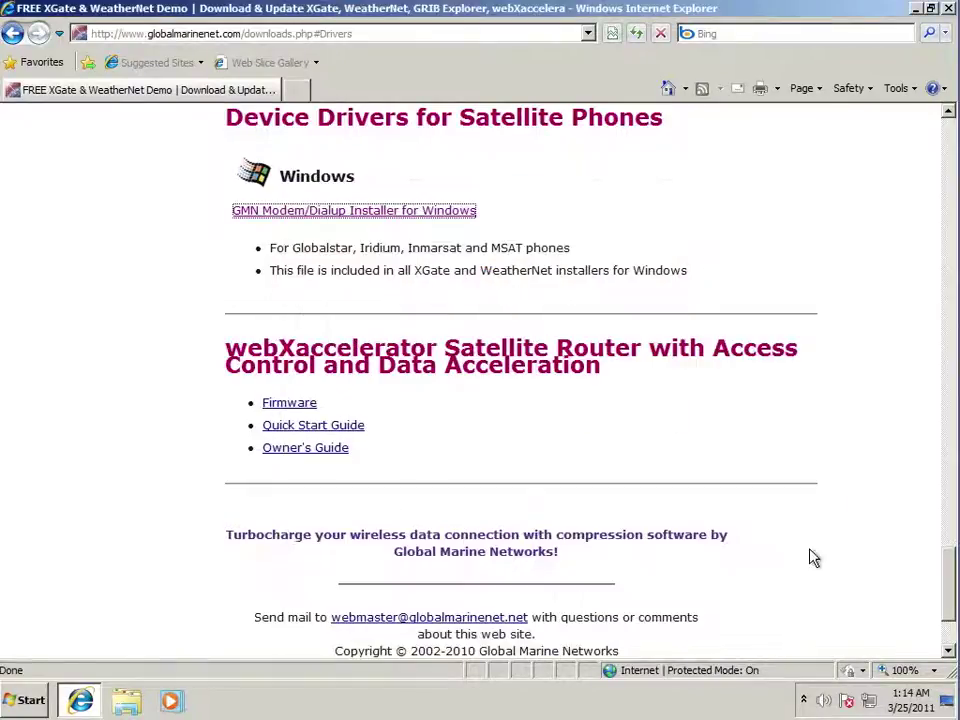
Run the dunsetup installer with admin approval and accept its license terms
click(916, 10)
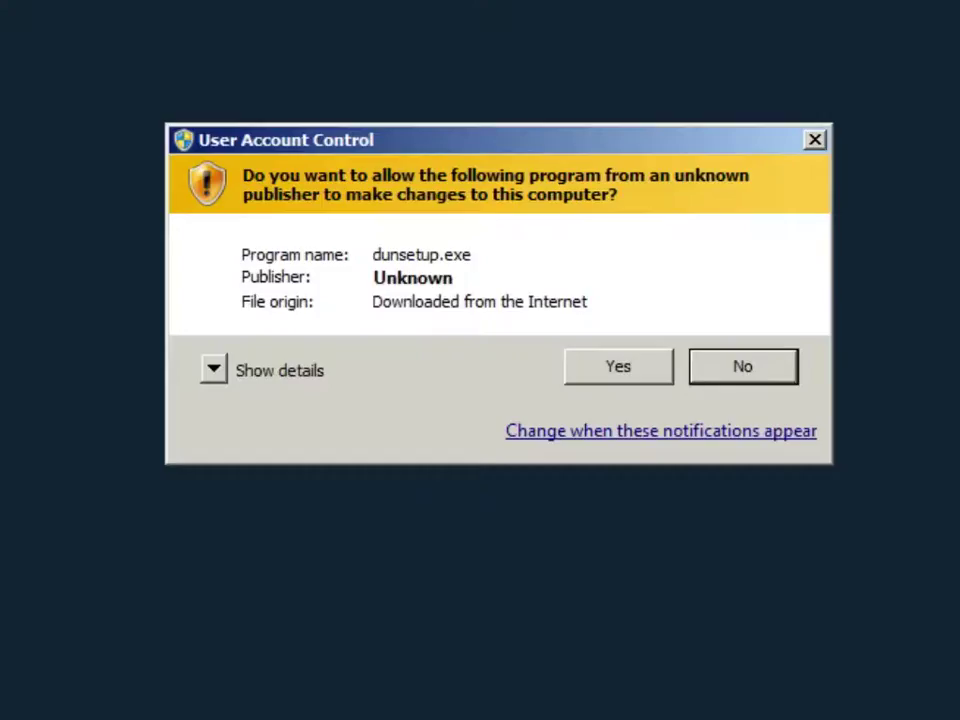
click(632, 373)
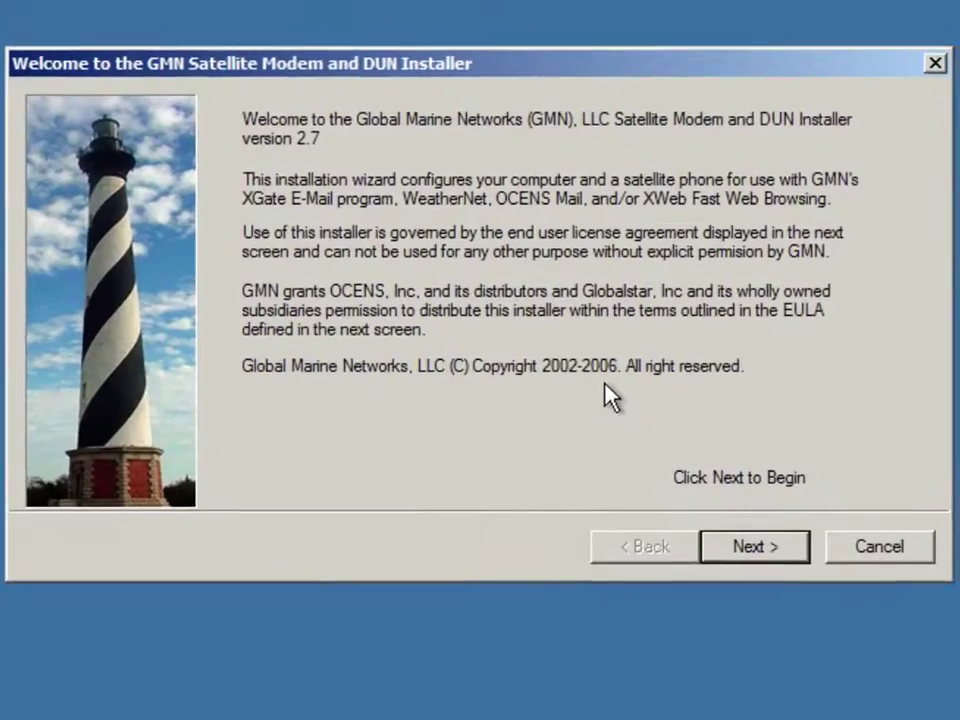
click(757, 546)
click(386, 425)
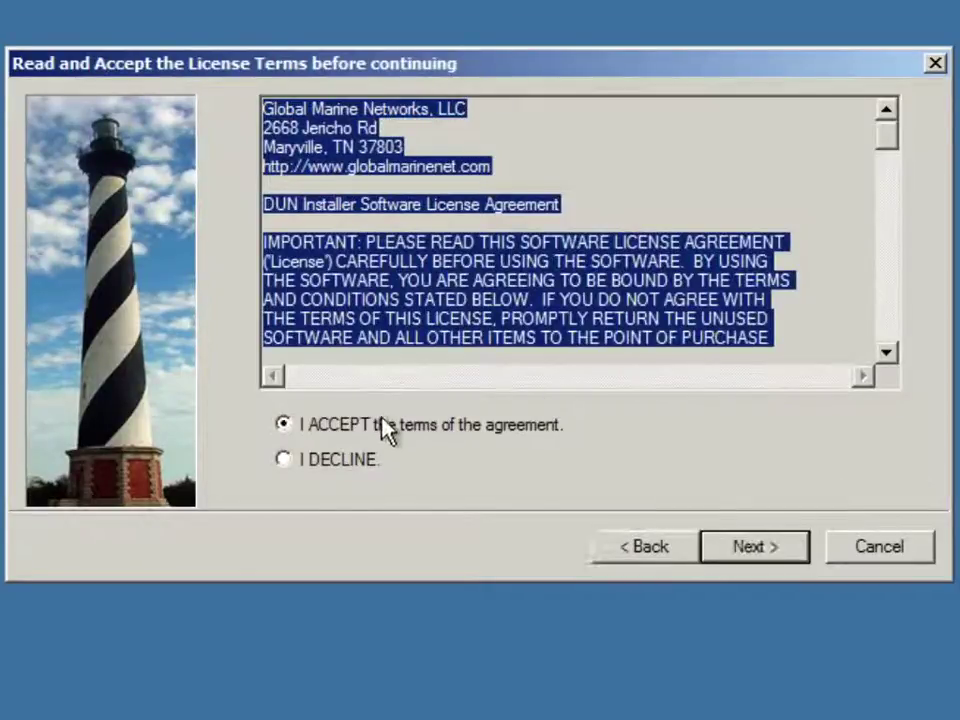
click(772, 558)
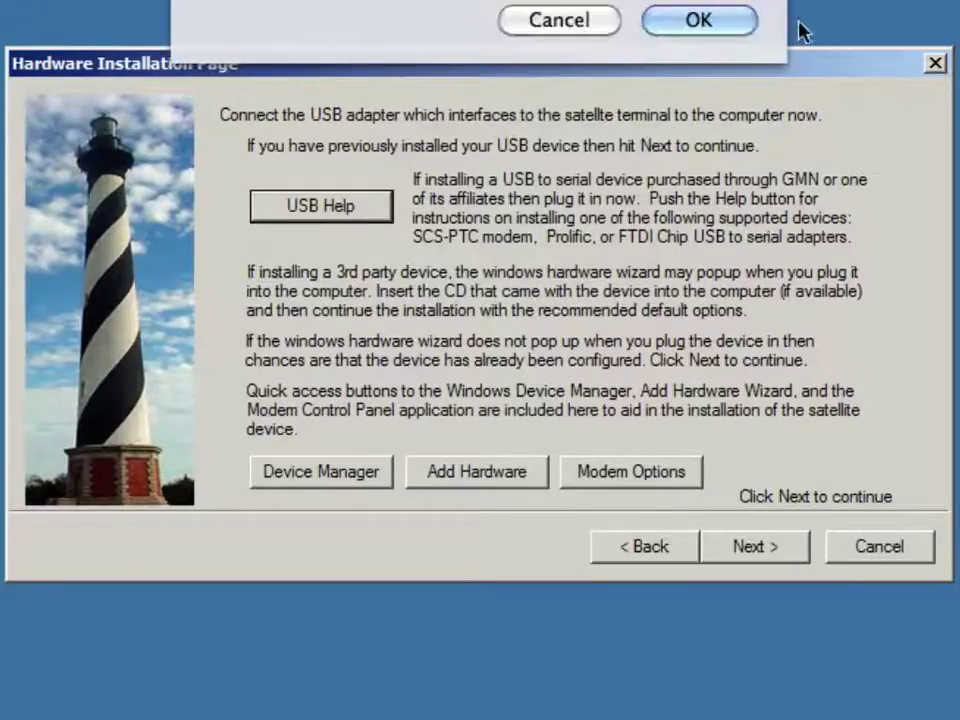
Connect the satellite phone by USB and confirm the device-connect prompt
click(752, 33)
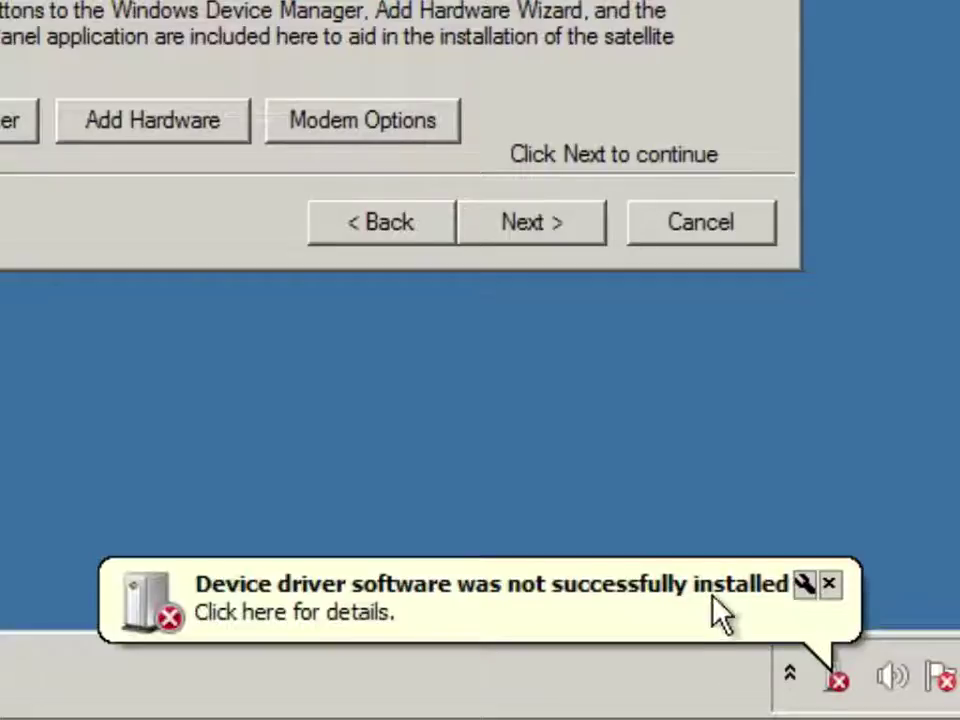
click(716, 613)
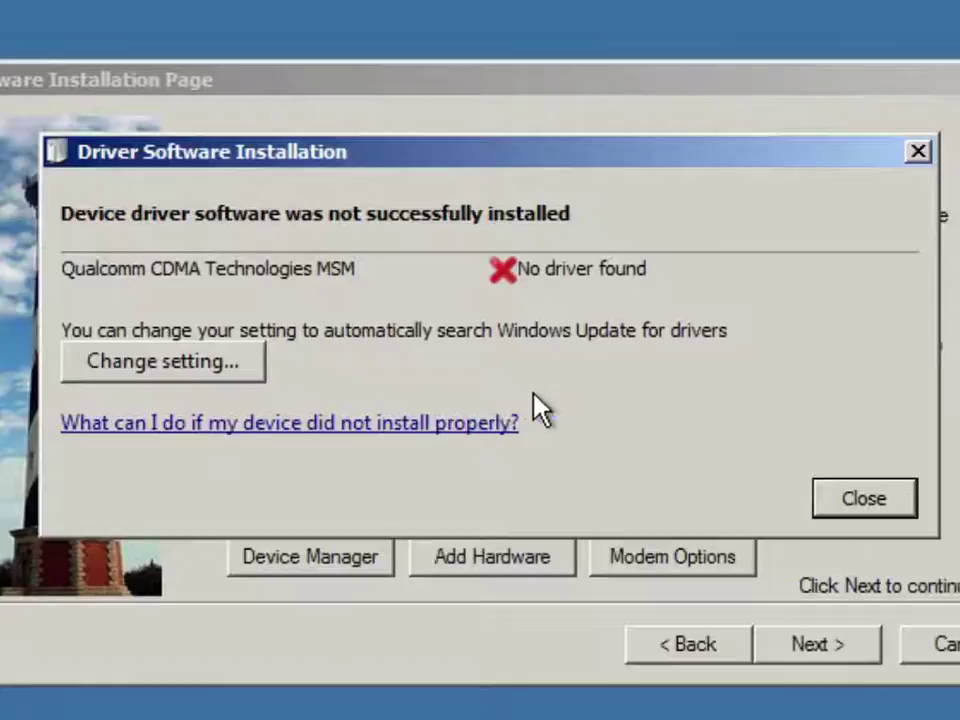
click(903, 500)
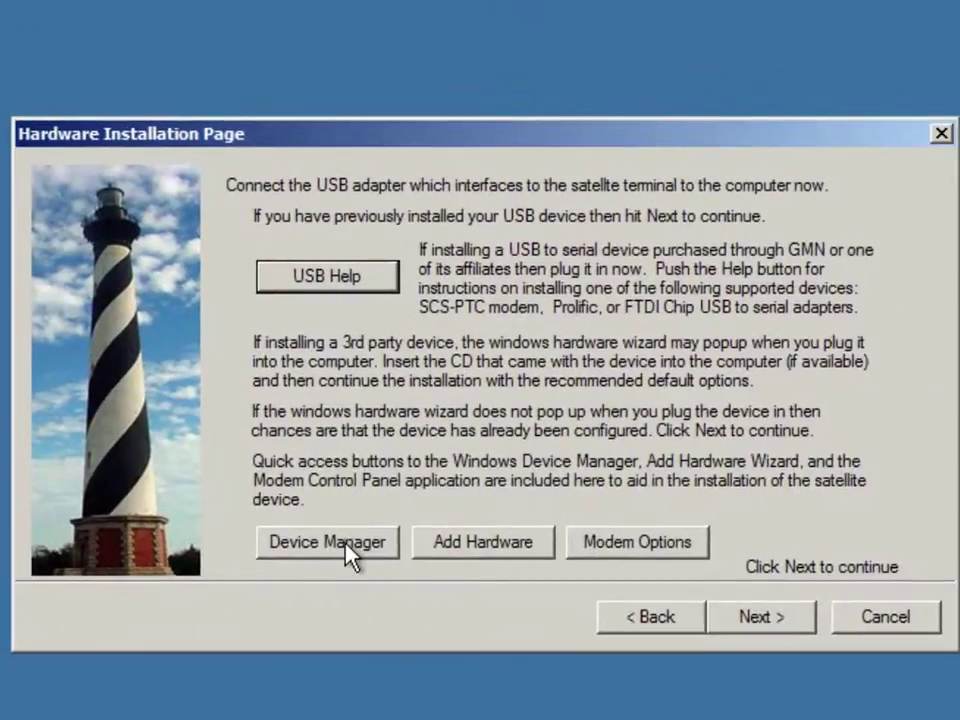
Open Device Manager and bring up actions for Qualcomm CDMA Technologies MSM under Other devices
click(342, 546)
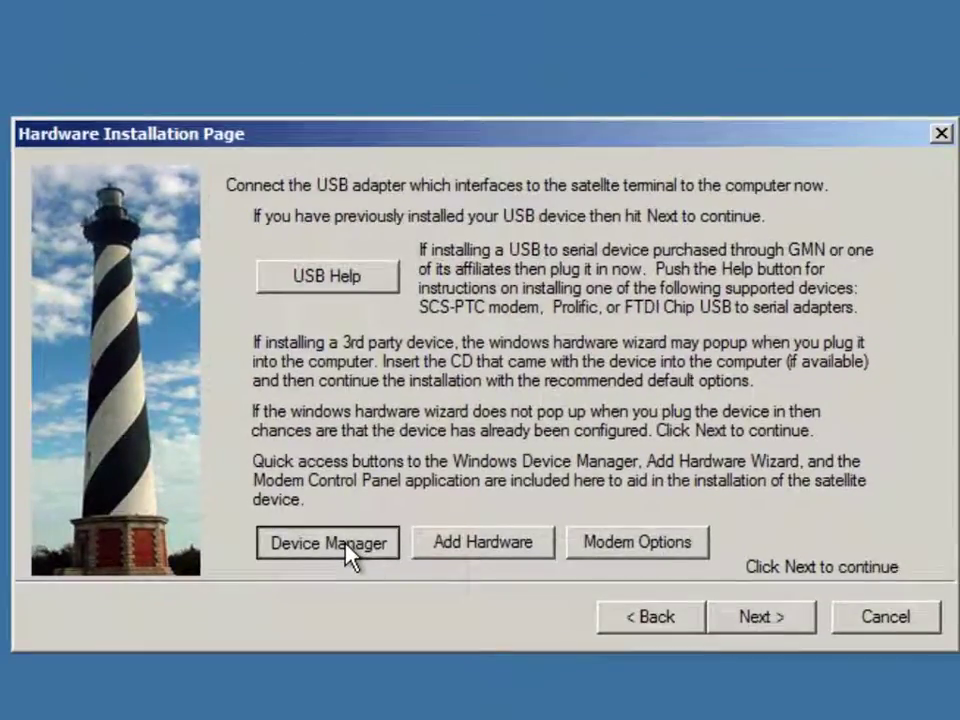
click(345, 546)
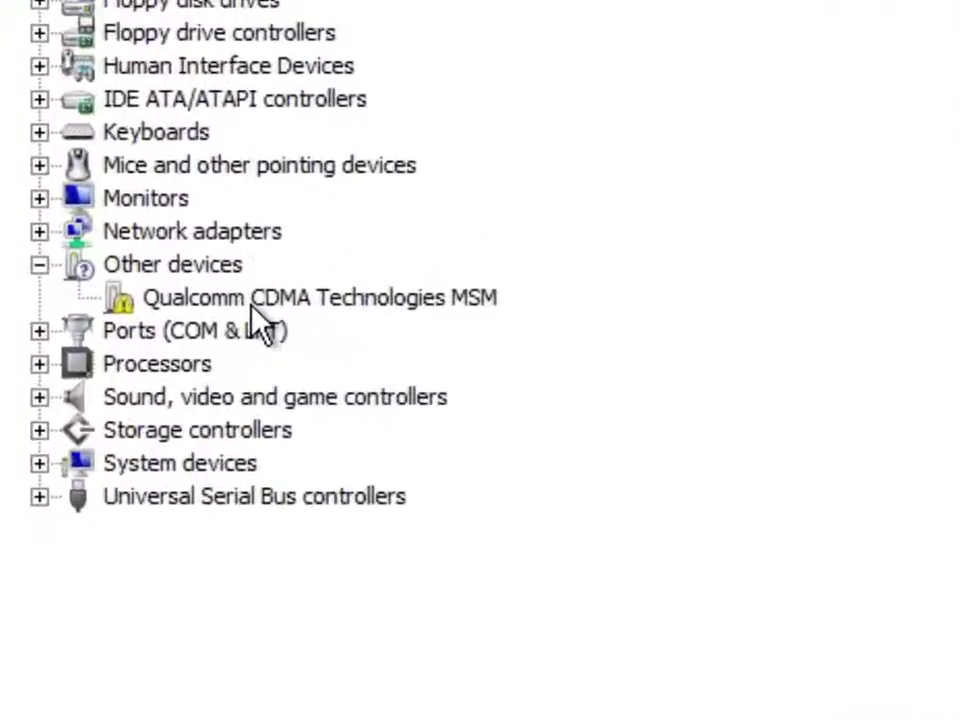
click(252, 300)
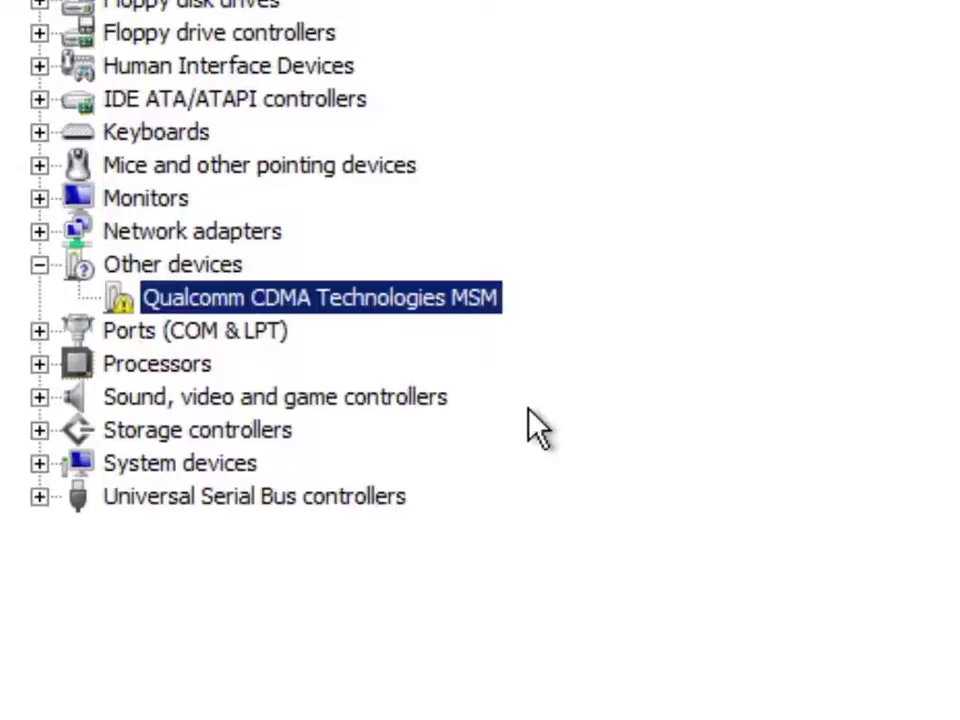
right_click(322, 304)
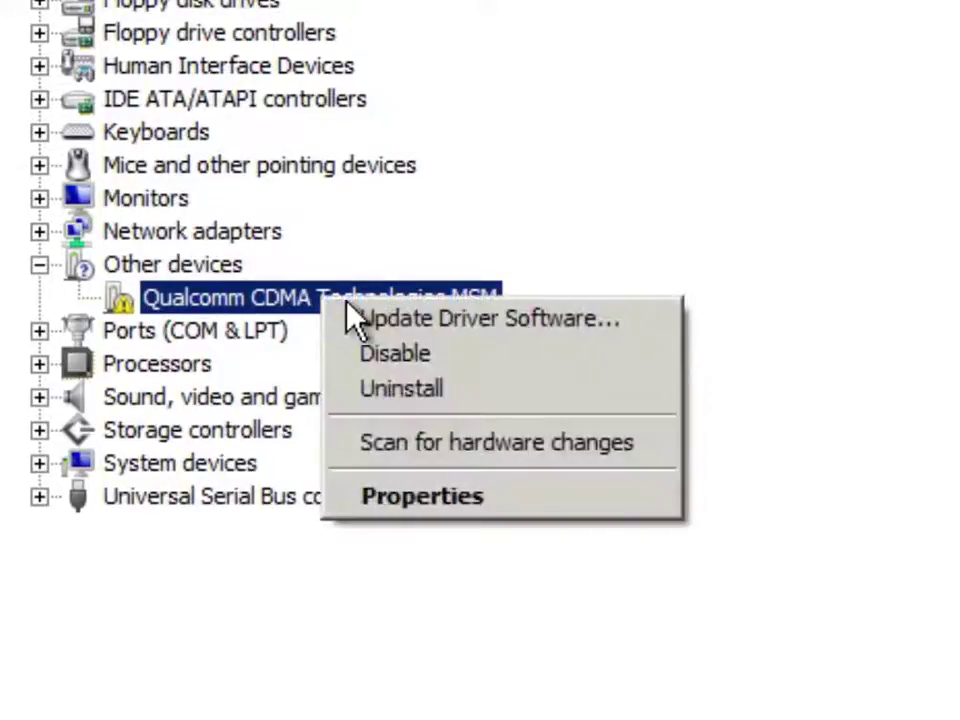
Update the Qualcomm device's driver from C:\wireless.drv, installing the unsigned driver anyway
click(420, 325)
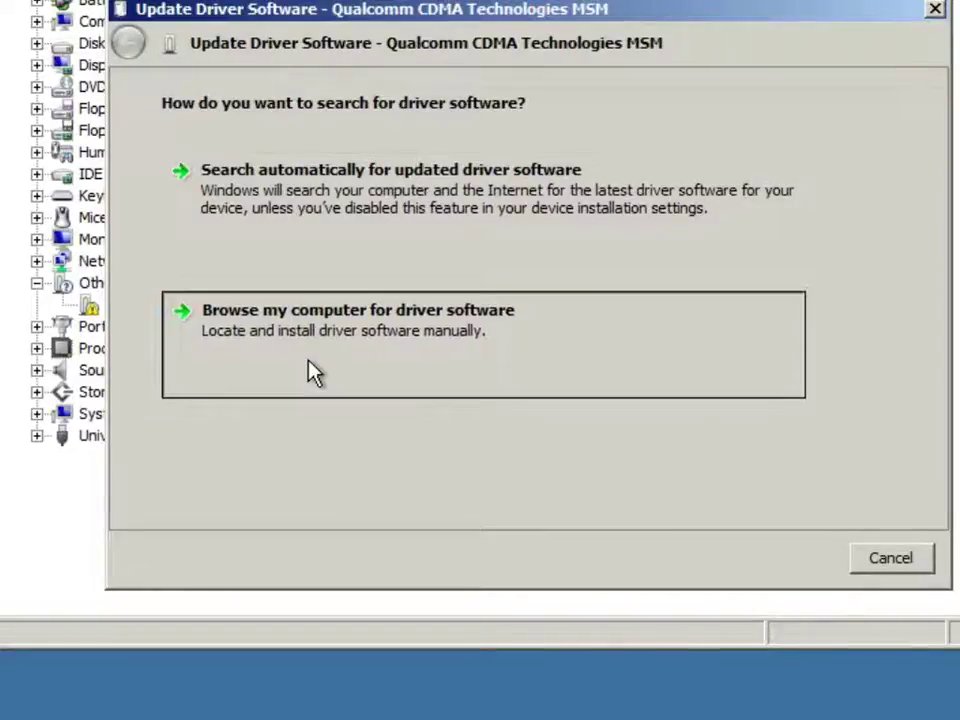
click(313, 372)
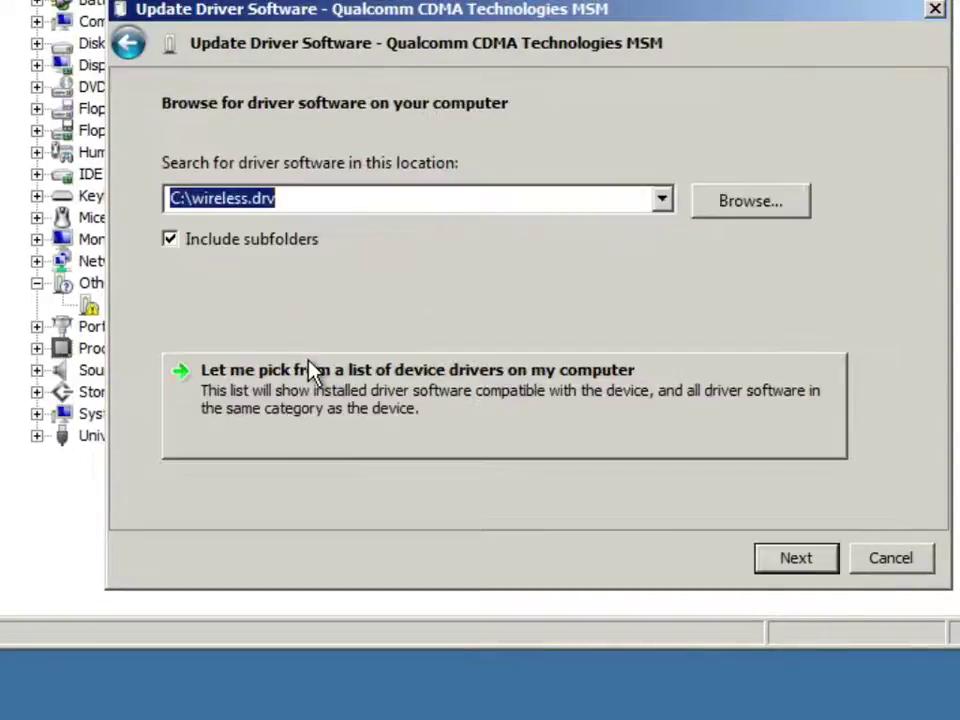
click(760, 203)
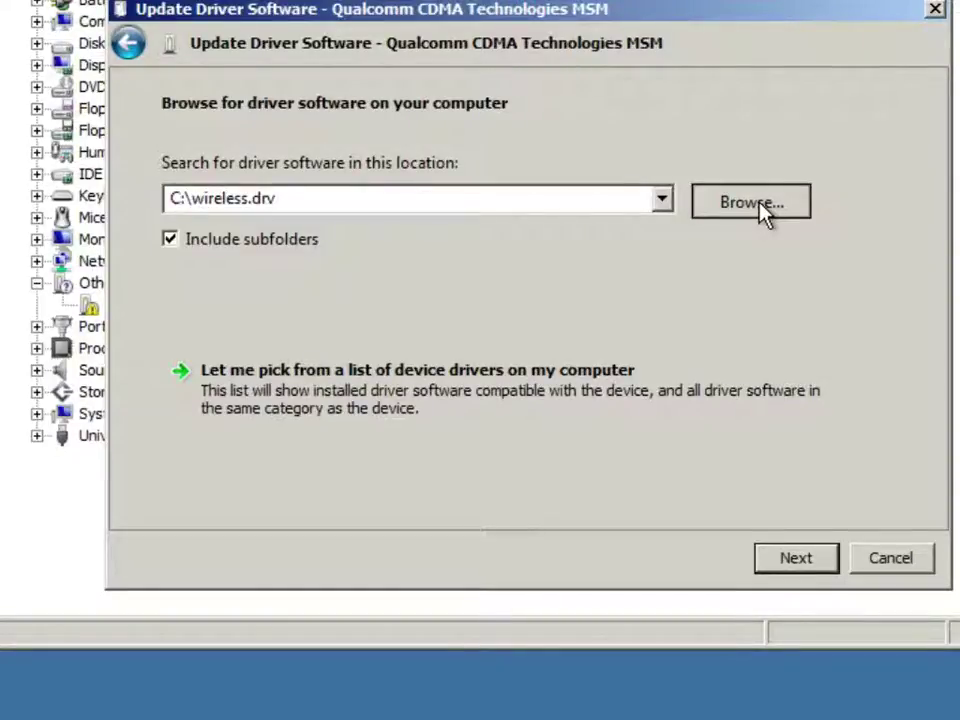
click(755, 204)
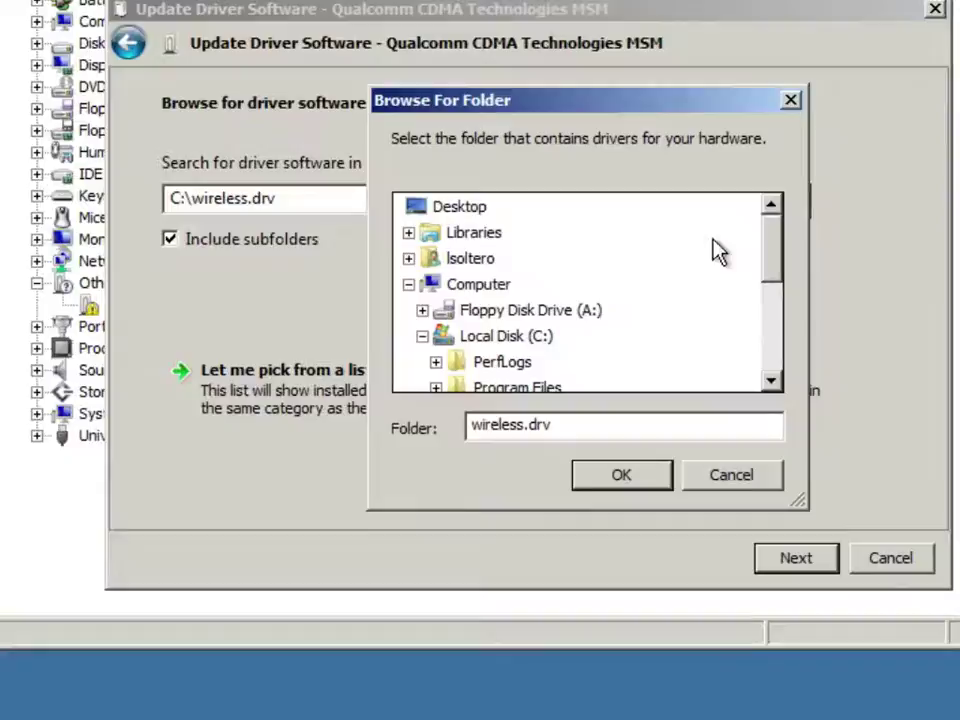
drag(776, 240, 776, 253)
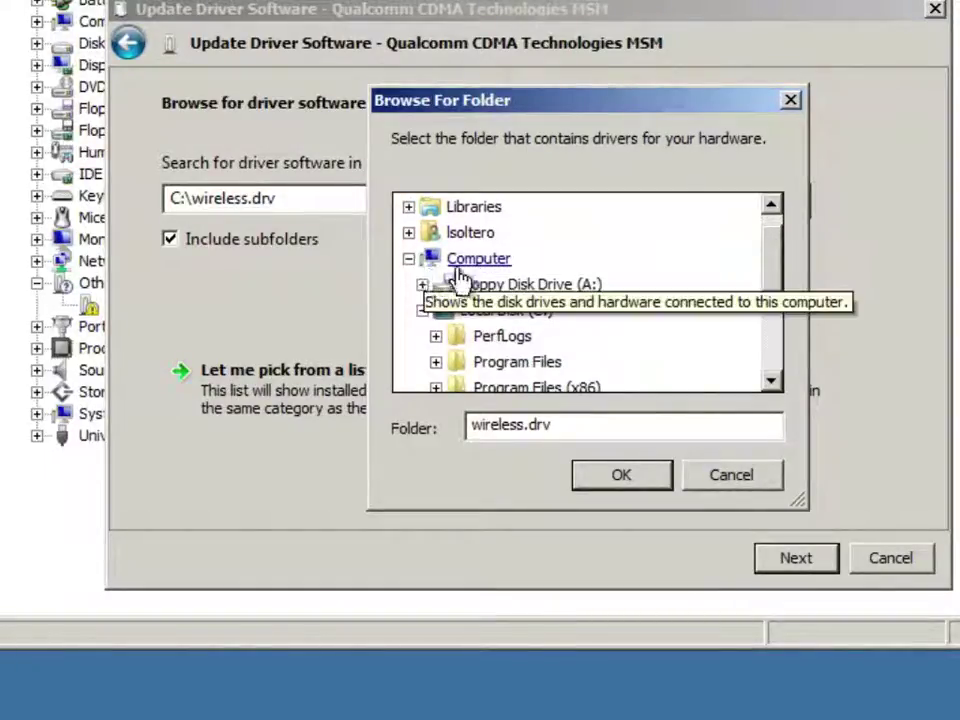
drag(778, 265, 776, 321)
click(545, 338)
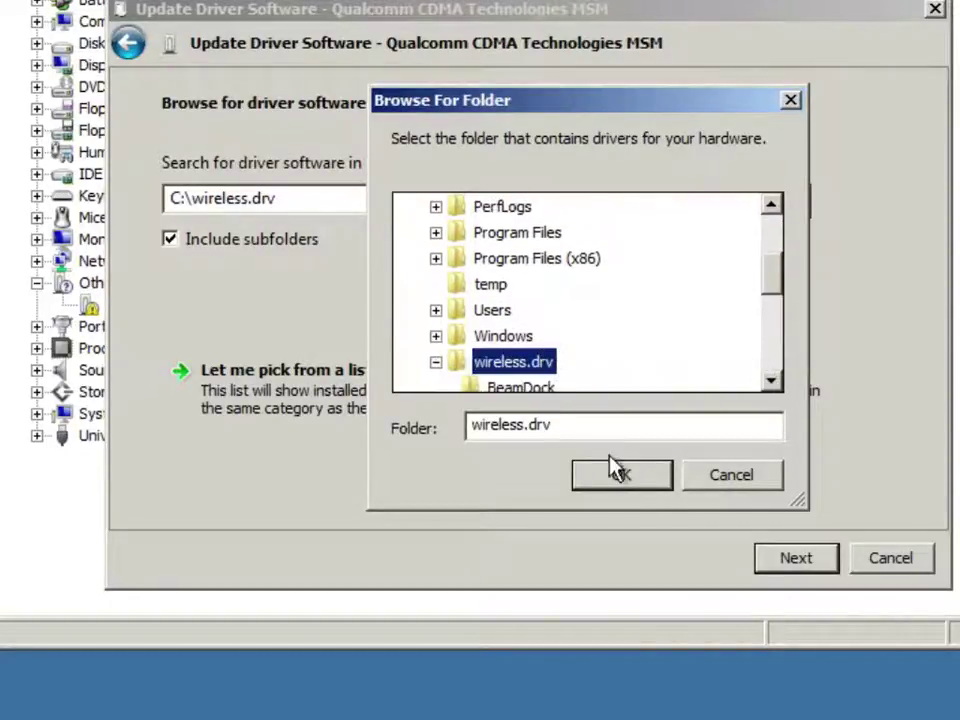
click(634, 486)
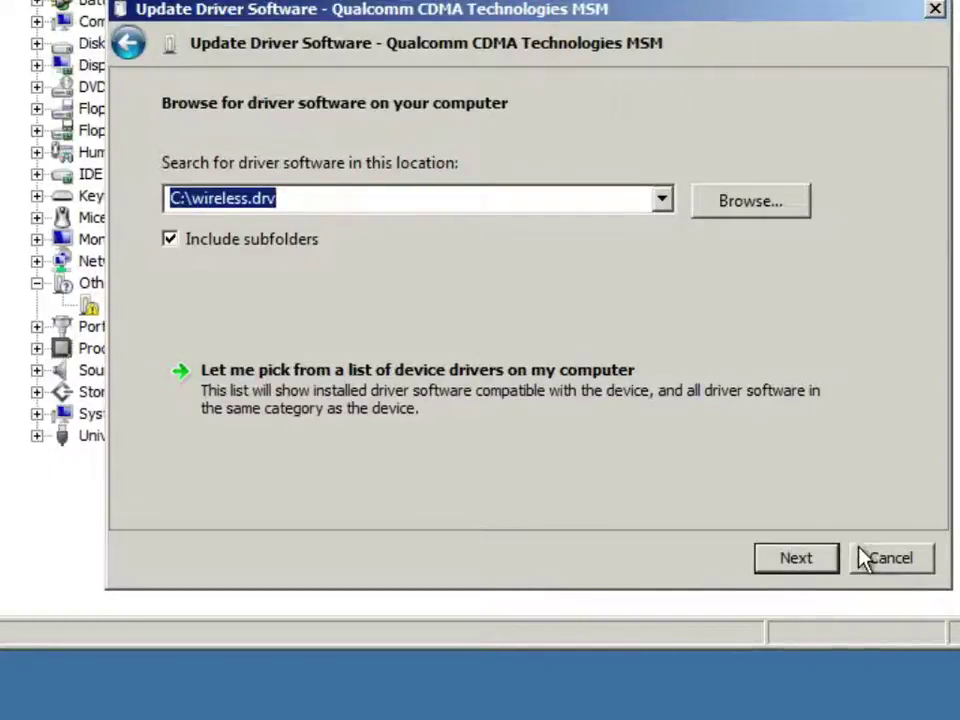
click(813, 566)
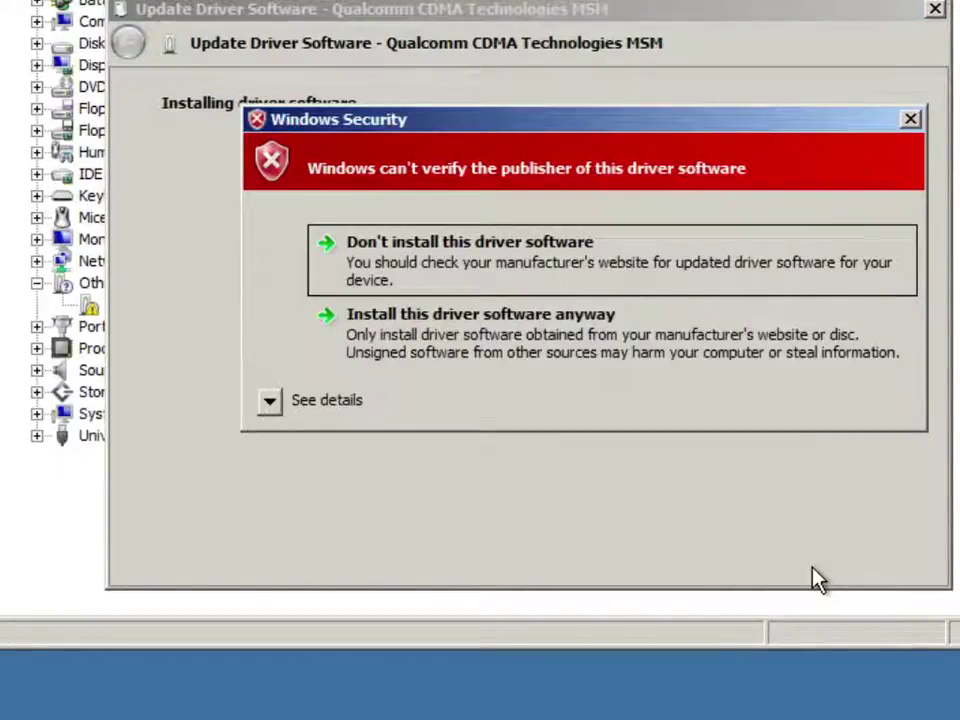
click(514, 360)
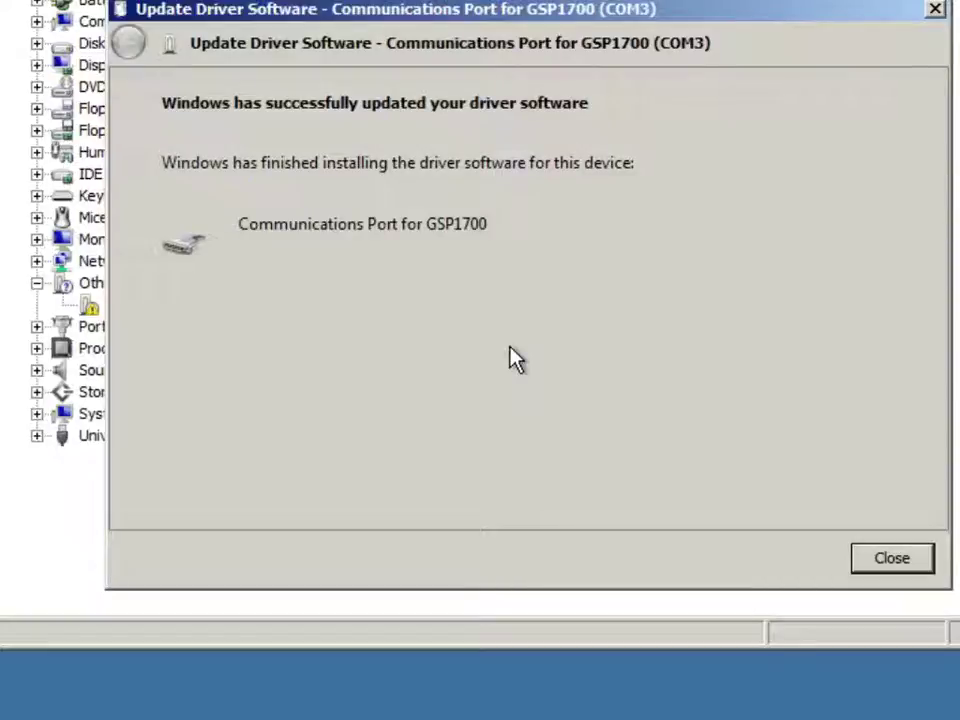
Close the driver wizard and check Communications Port for GSP1700 (COM3) under Ports (COM & LPT)
click(887, 578)
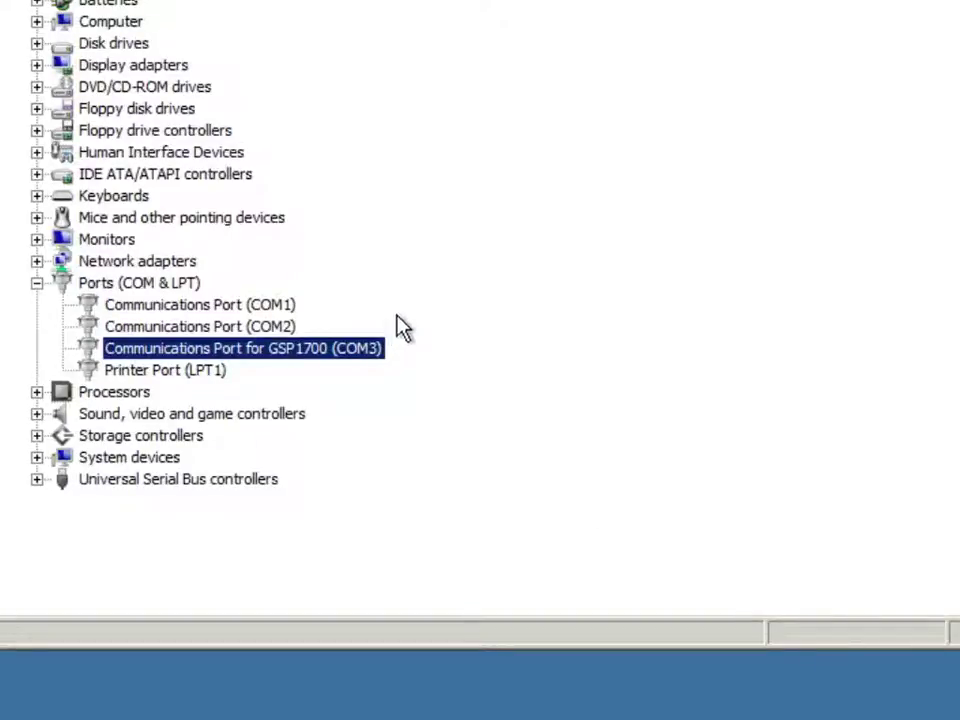
click(205, 372)
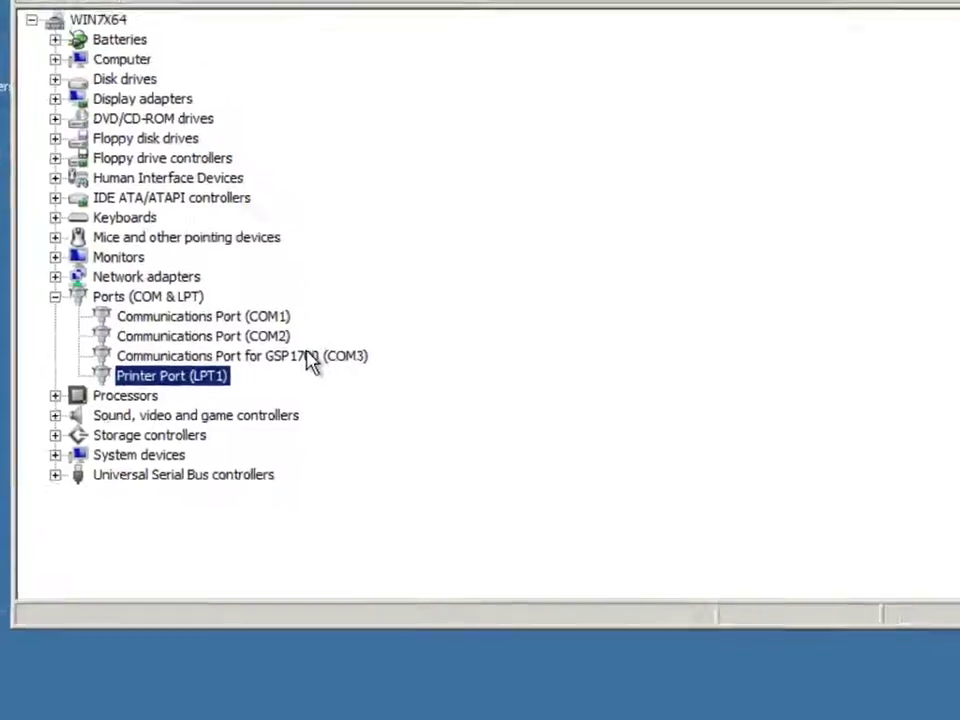
click(310, 358)
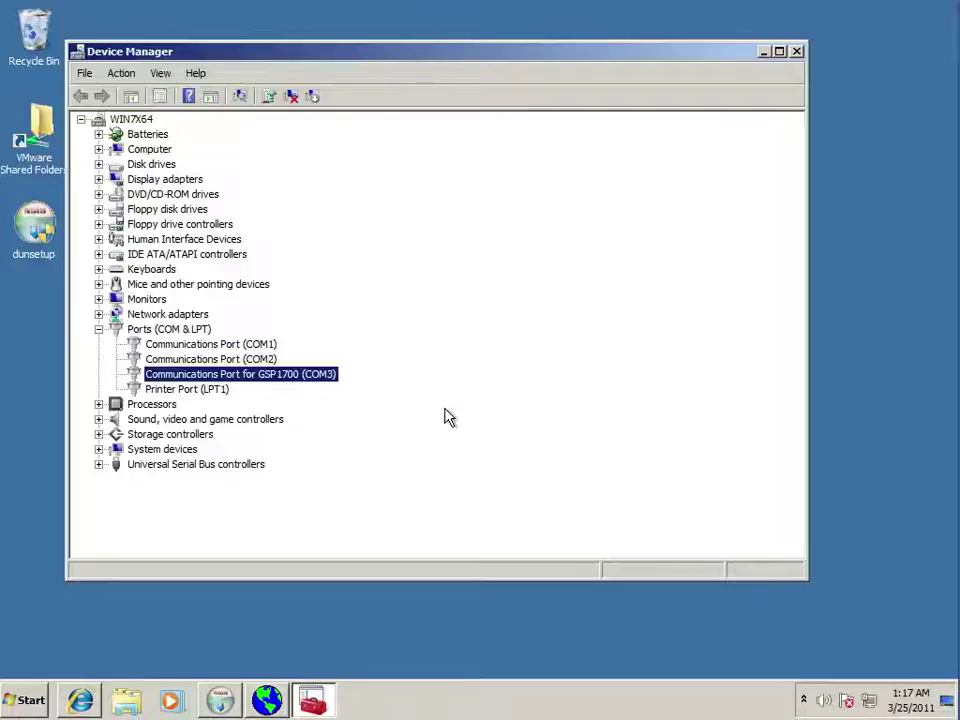
Quick Install the Globalstar GSP-1700 Modem, accepting the unsigned driver and the PTCDUN message
click(797, 52)
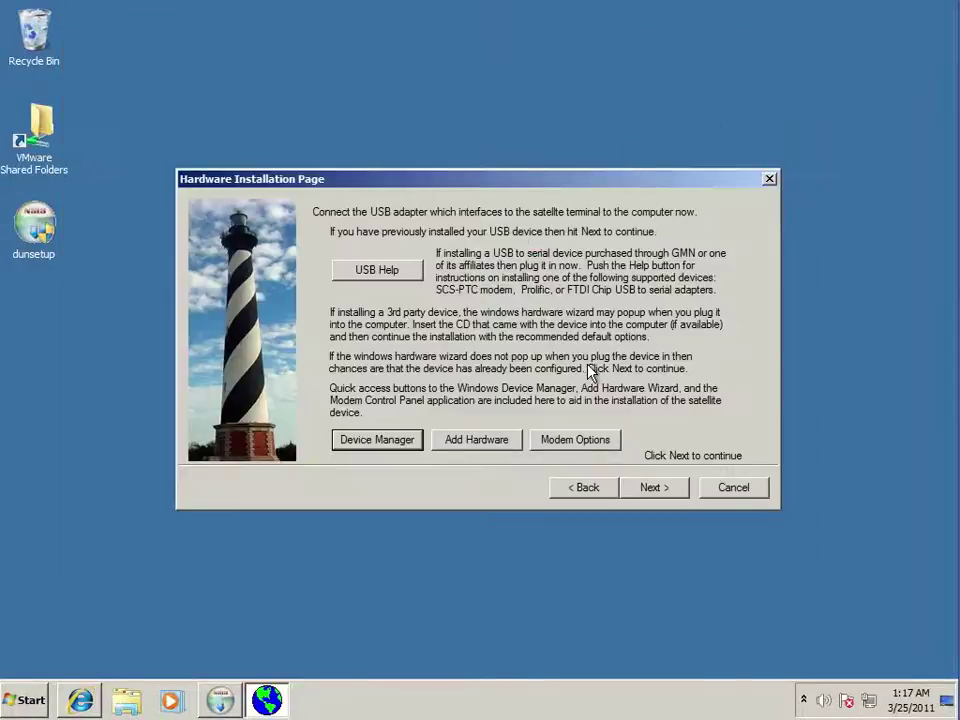
click(652, 489)
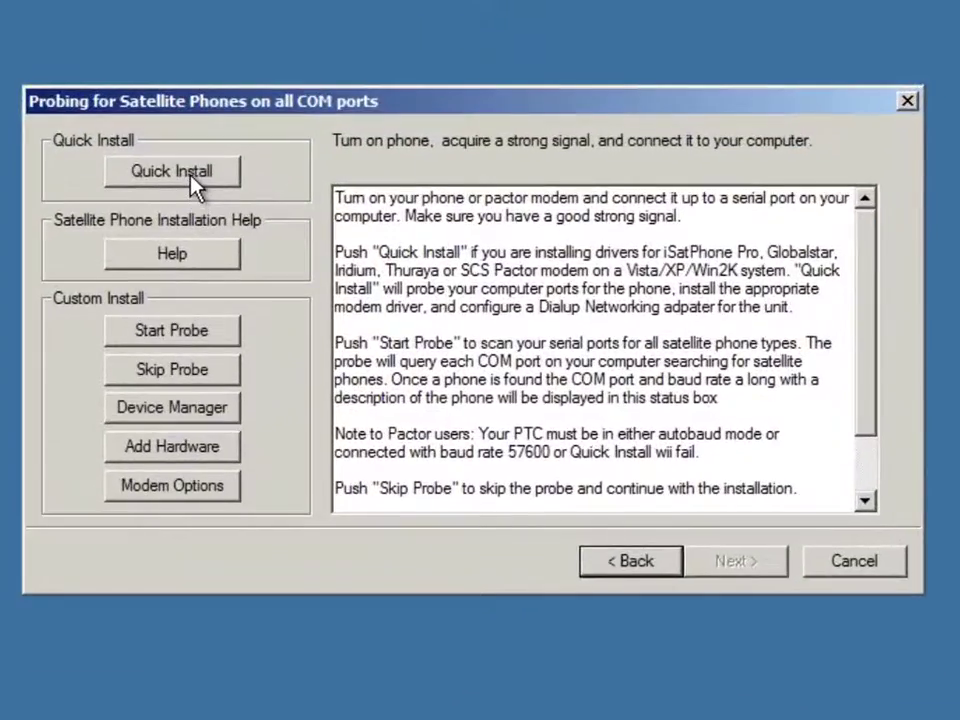
click(196, 185)
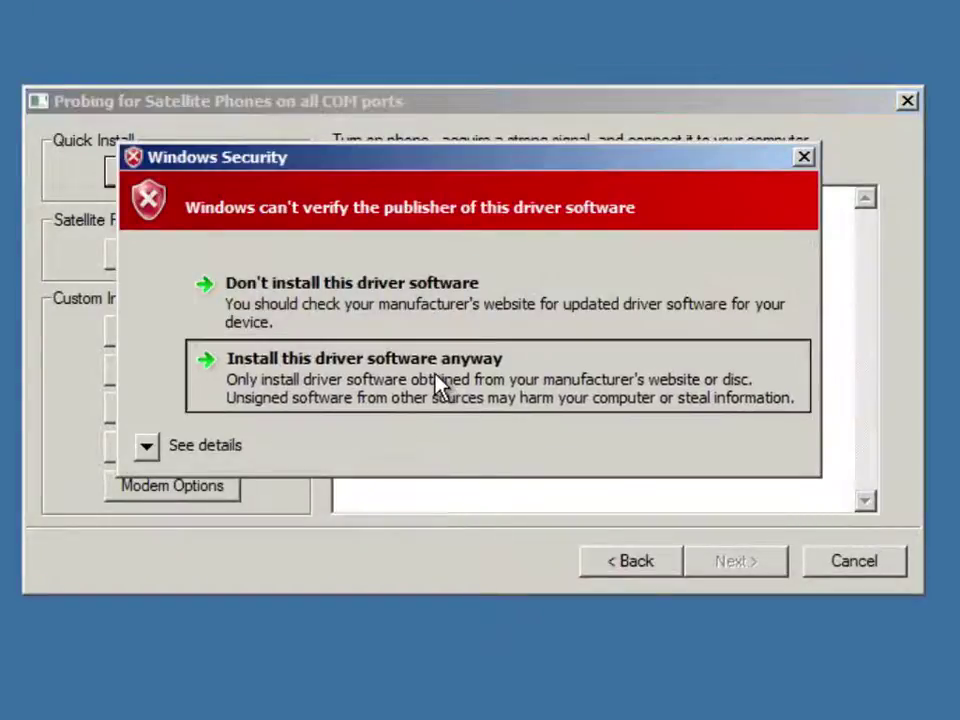
click(447, 383)
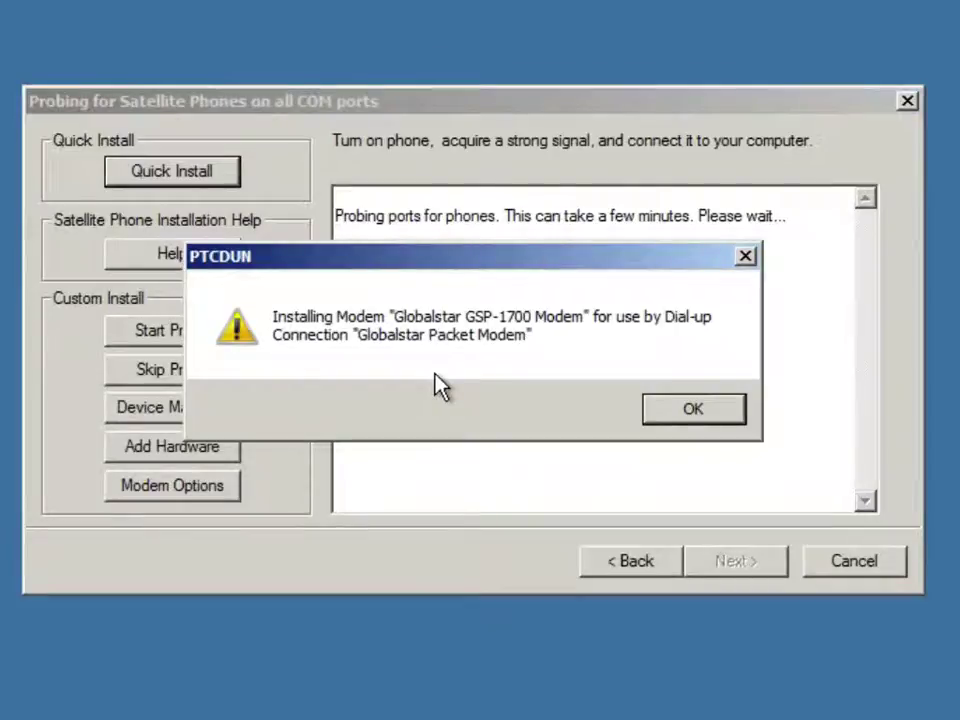
click(714, 406)
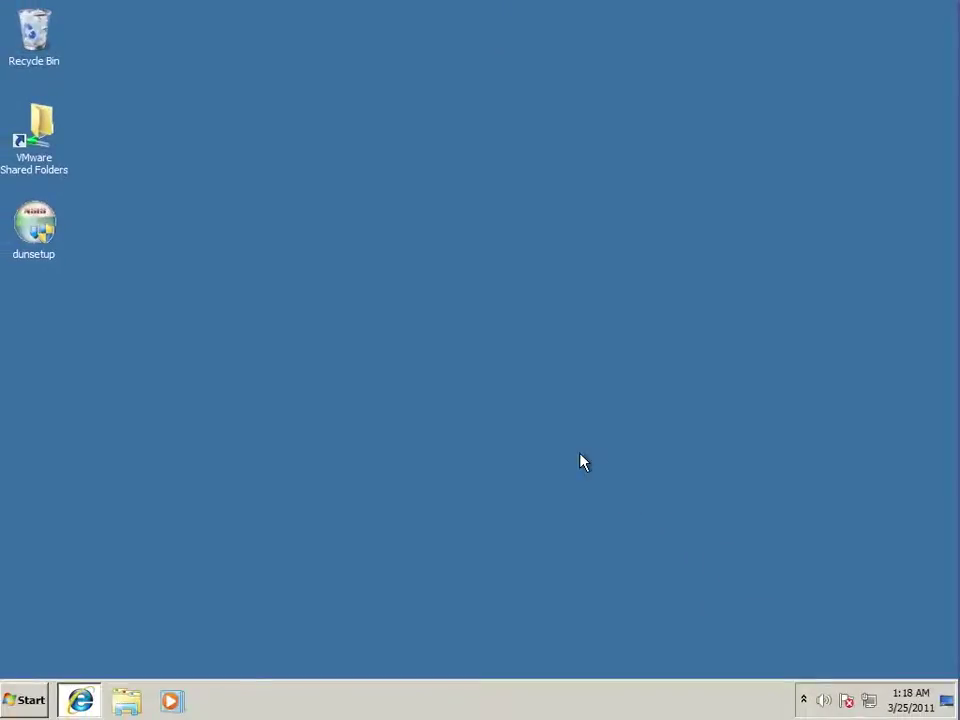
Go from Start through Control Panel and Network and Sharing Center to the adapter settings list
click(30, 699)
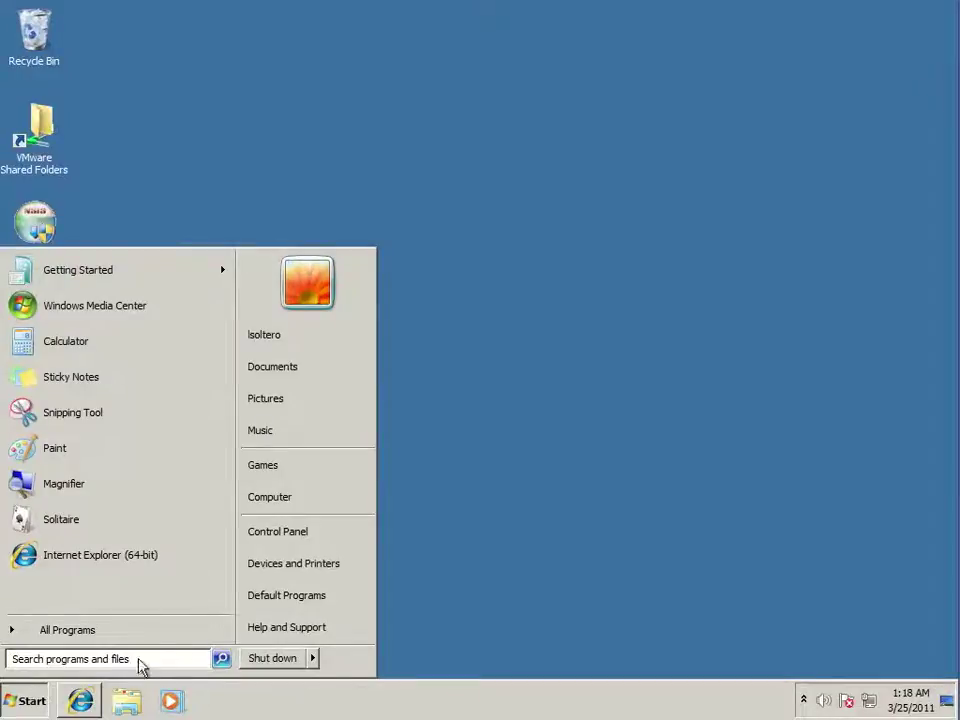
click(294, 542)
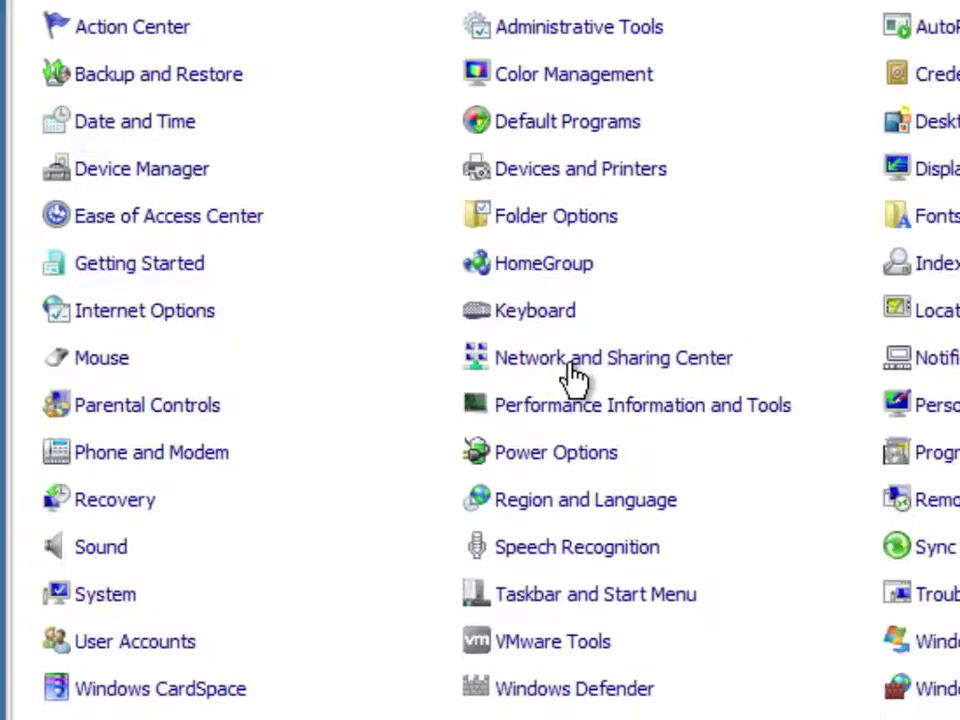
click(575, 378)
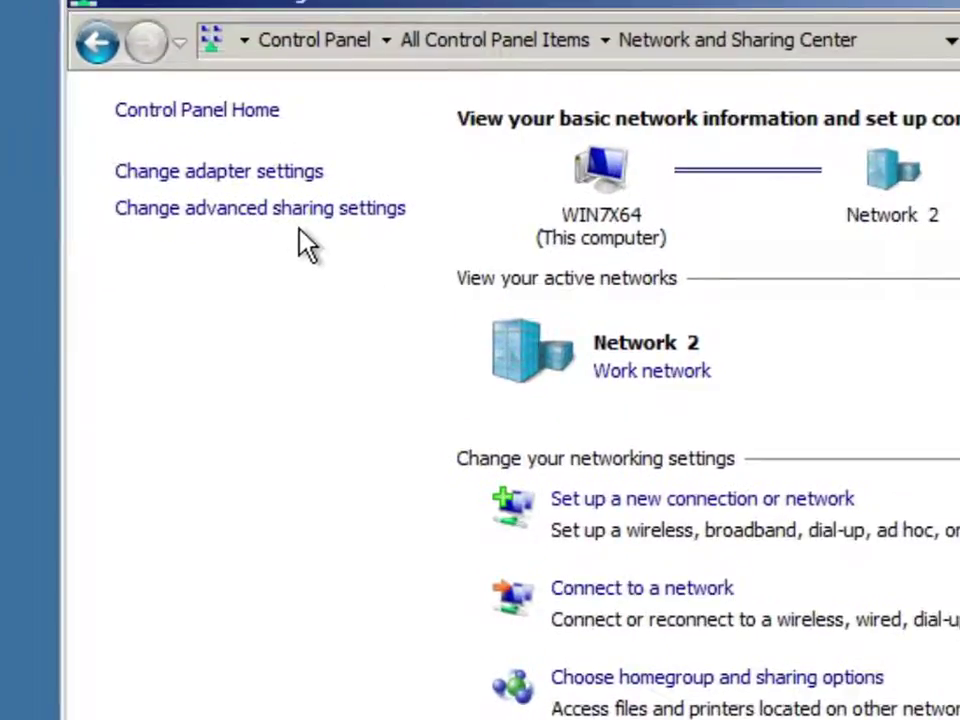
click(268, 188)
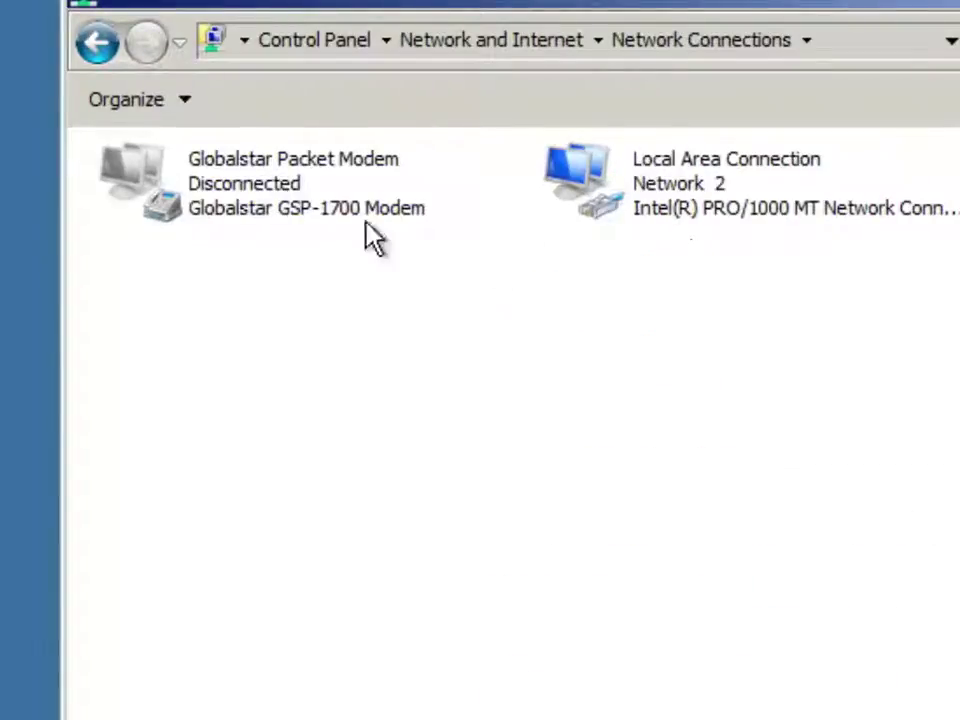
Dial #777 on the Globalstar Packet Modem connection, inspect its options, then cancel the dial
double_click(268, 189)
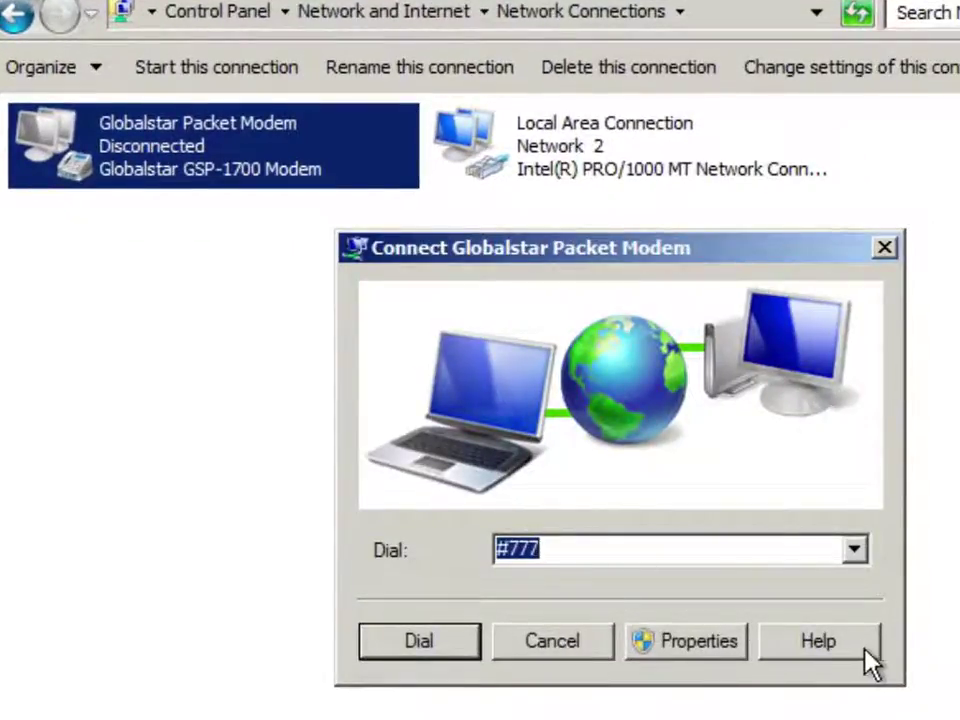
click(450, 662)
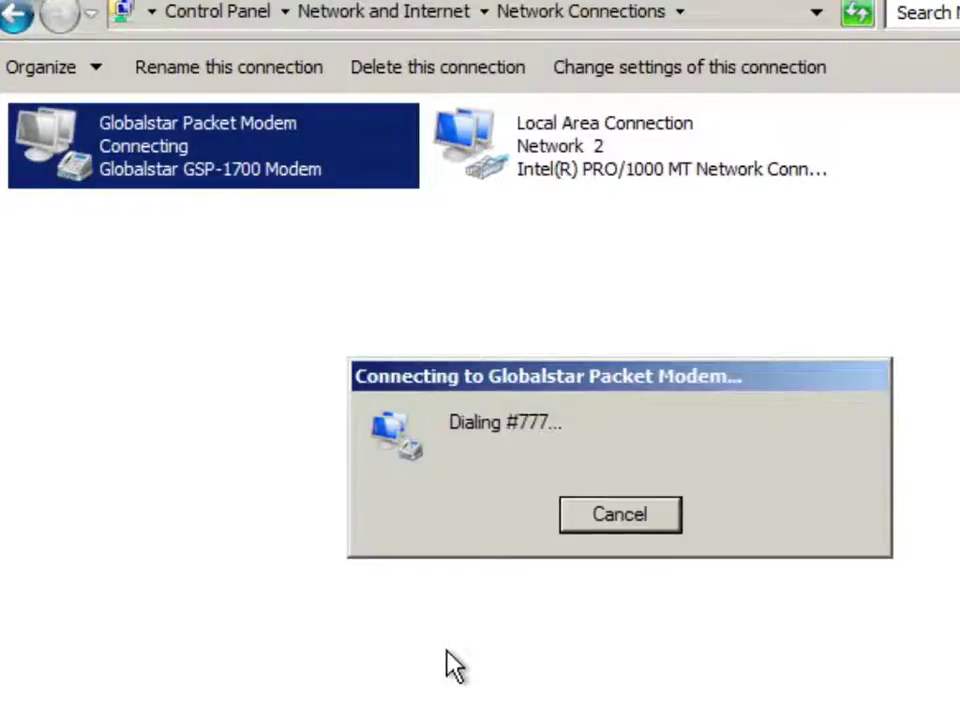
right_click(227, 171)
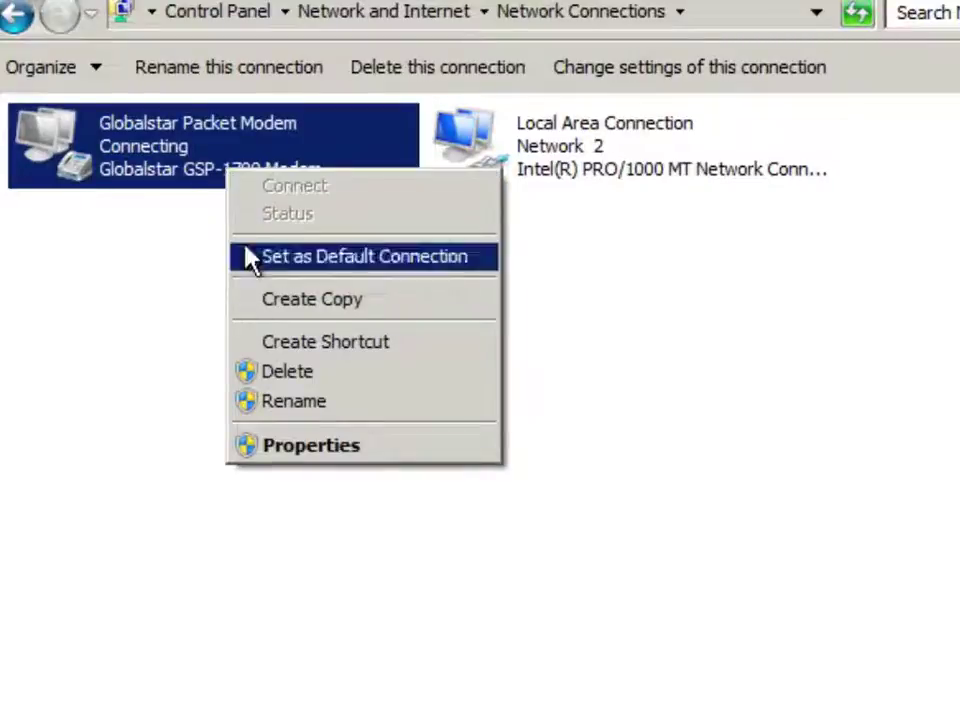
click(135, 178)
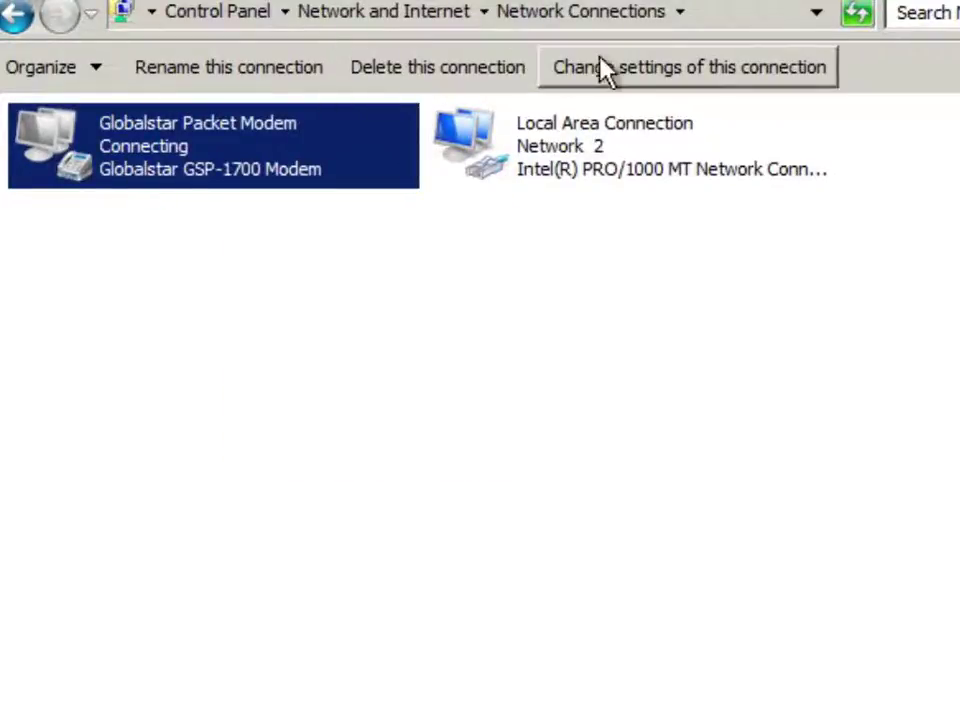
right_click(279, 145)
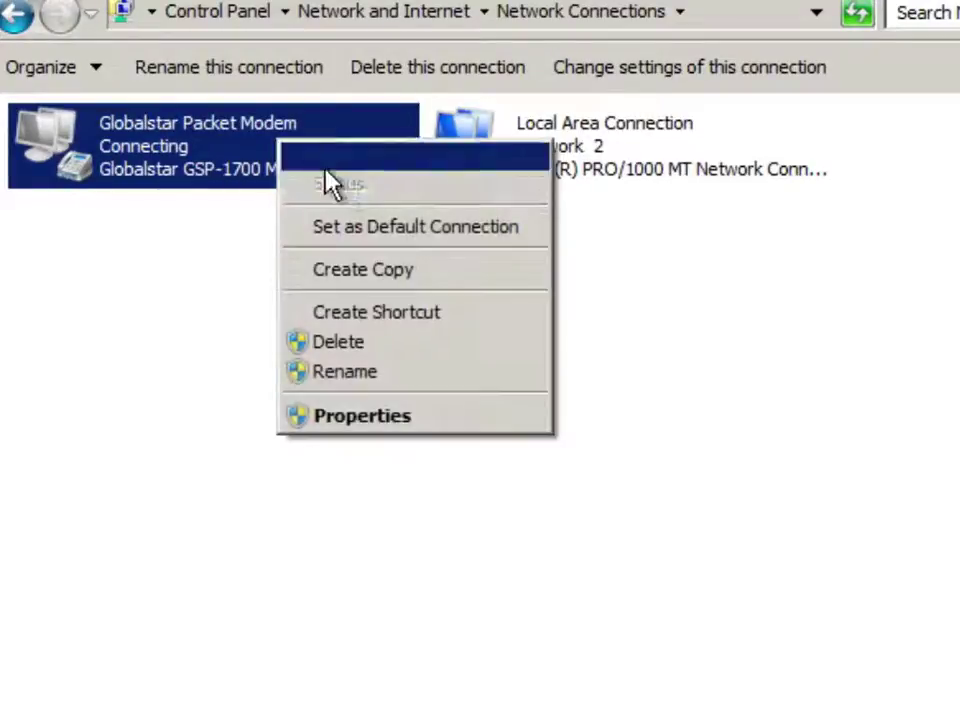
click(229, 210)
click(229, 210)
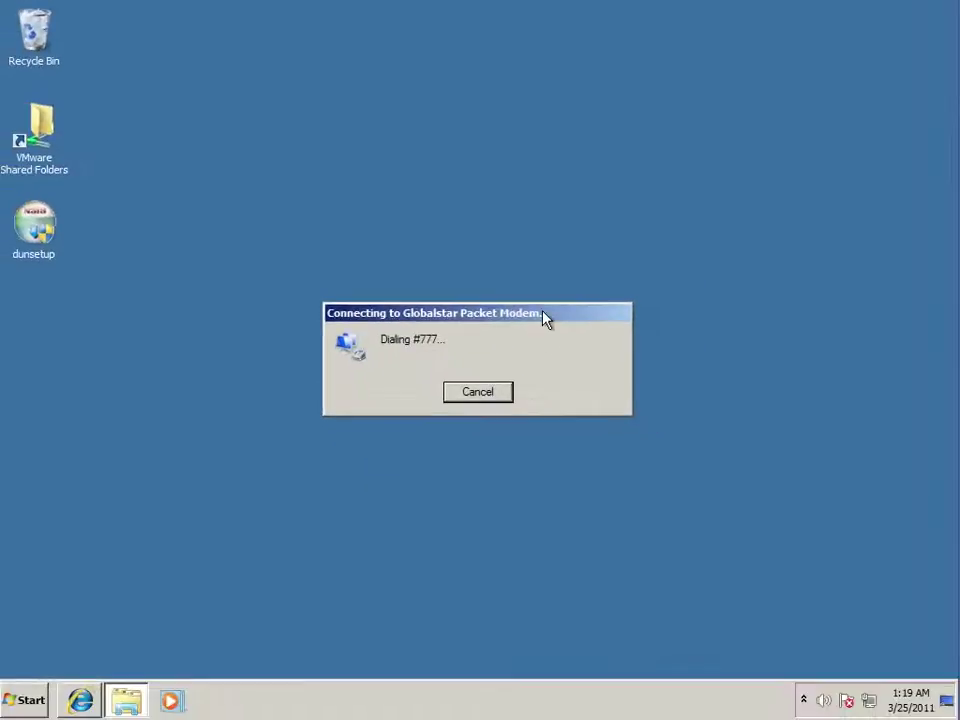
drag(544, 319, 567, 290)
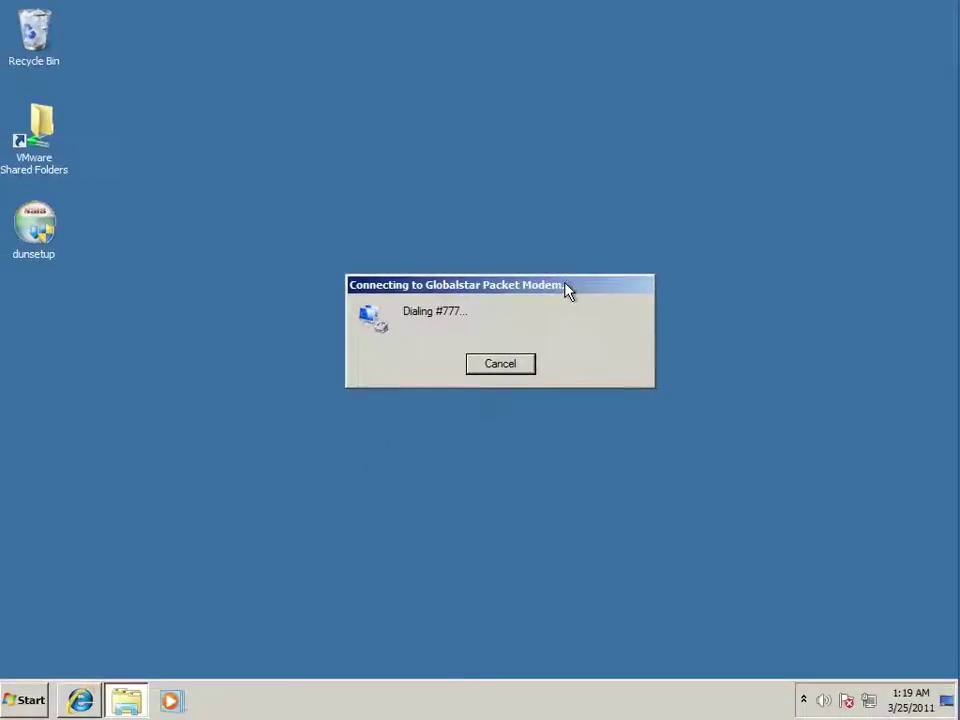
click(495, 364)
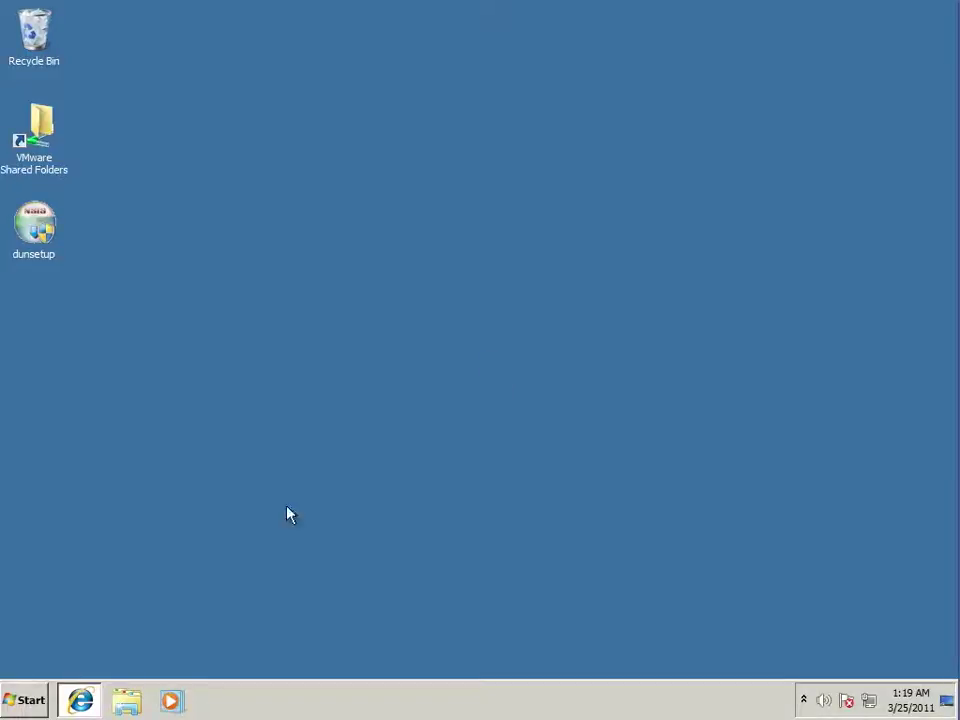
Restore Internet Explorer and scroll to the XGate section at the top of the GMN downloads page
click(96, 700)
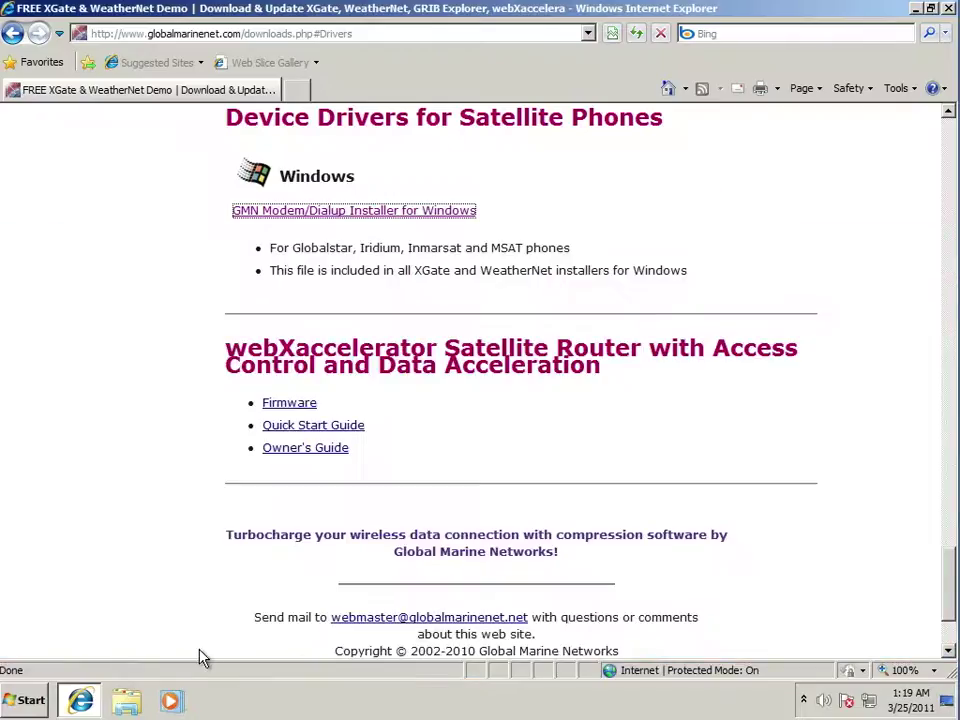
scroll(542, 306, up, 8)
scroll(537, 306, up, 20)
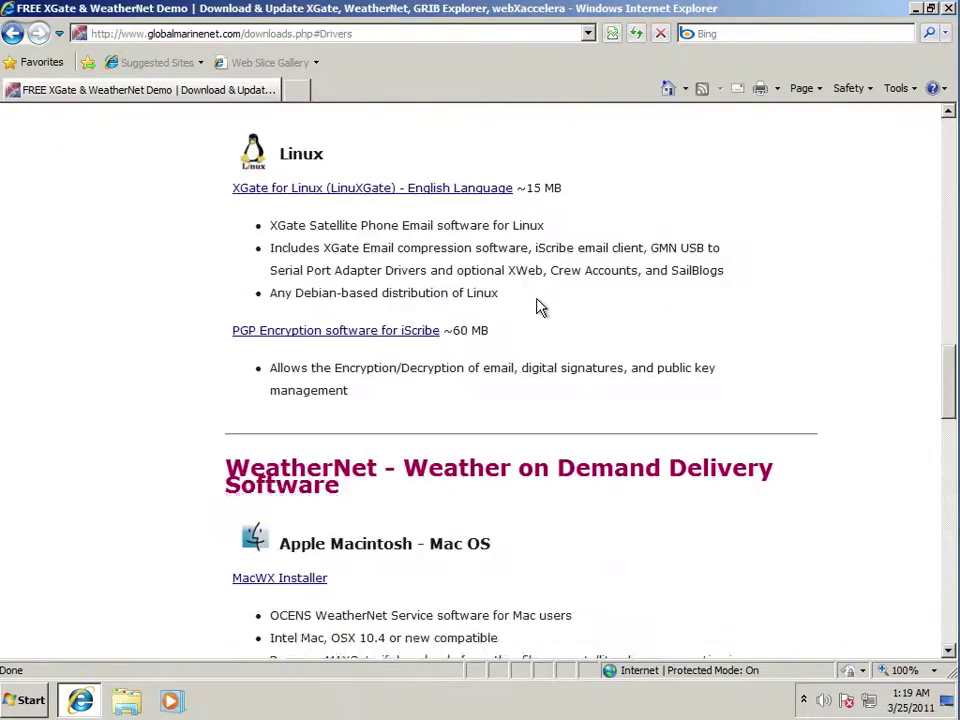
scroll(537, 297, down, 3)
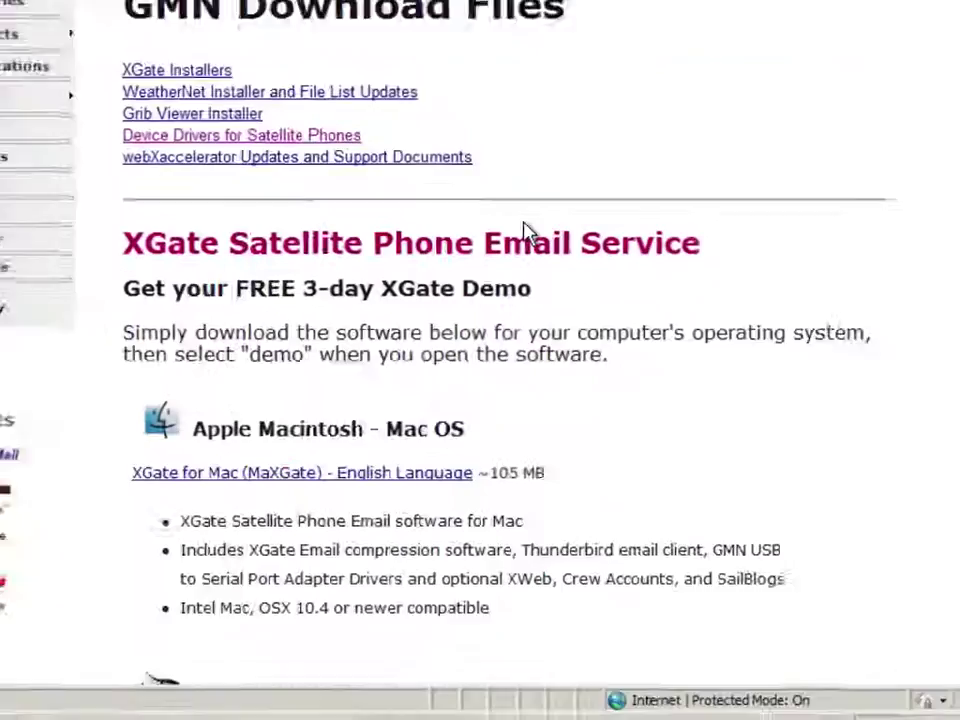